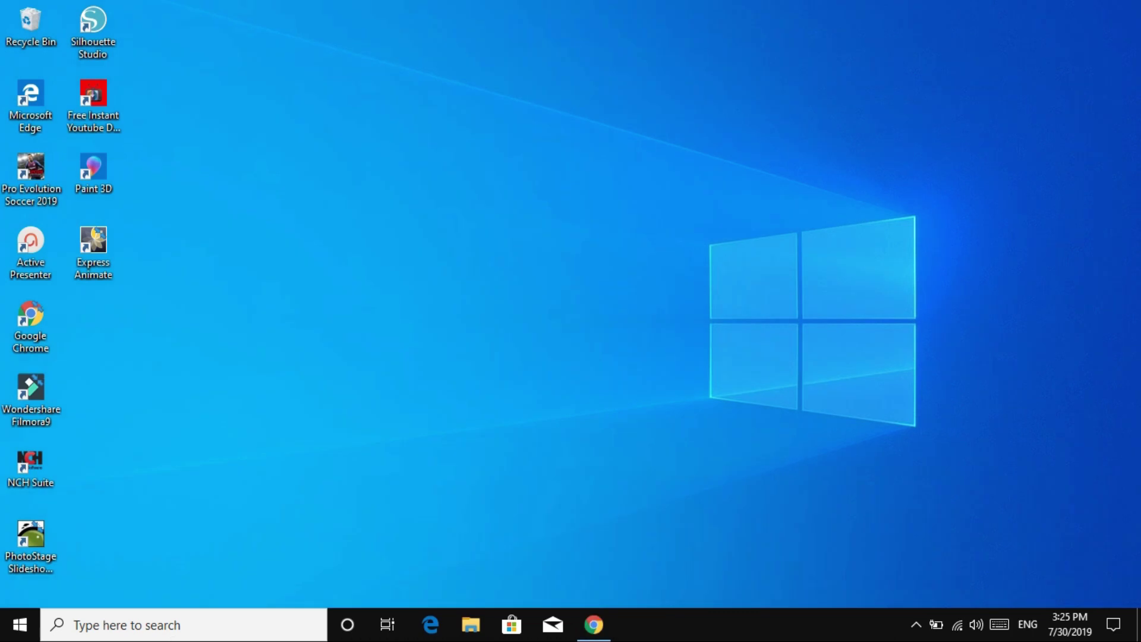
- Quick-format the USB Drive (F:) with the NTFS file system from File Explorer, then close the format dialog
{"action": "left_click", "coordinate": [475, 616]}
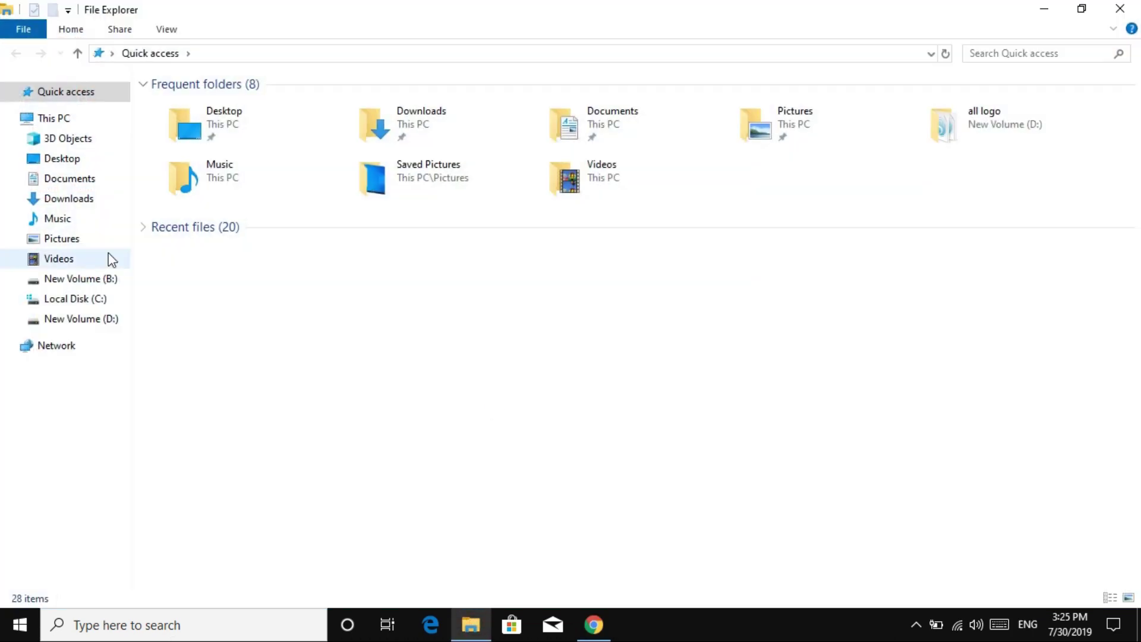
{"action": "left_click", "coordinate": [66, 120]}
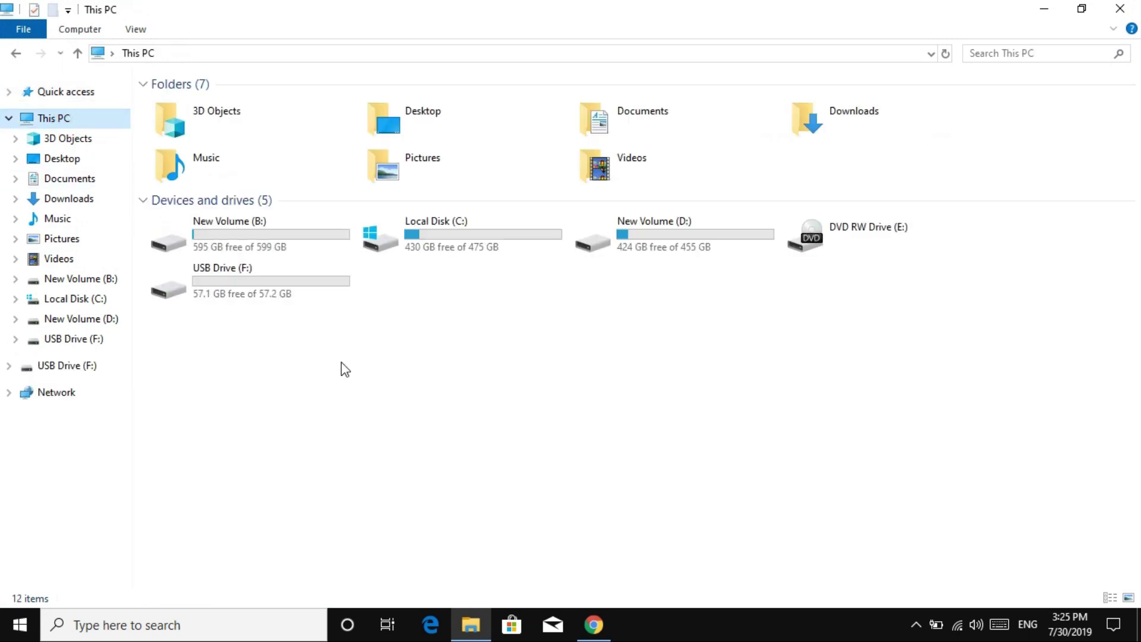
{"action": "right_click", "coordinate": [265, 286]}
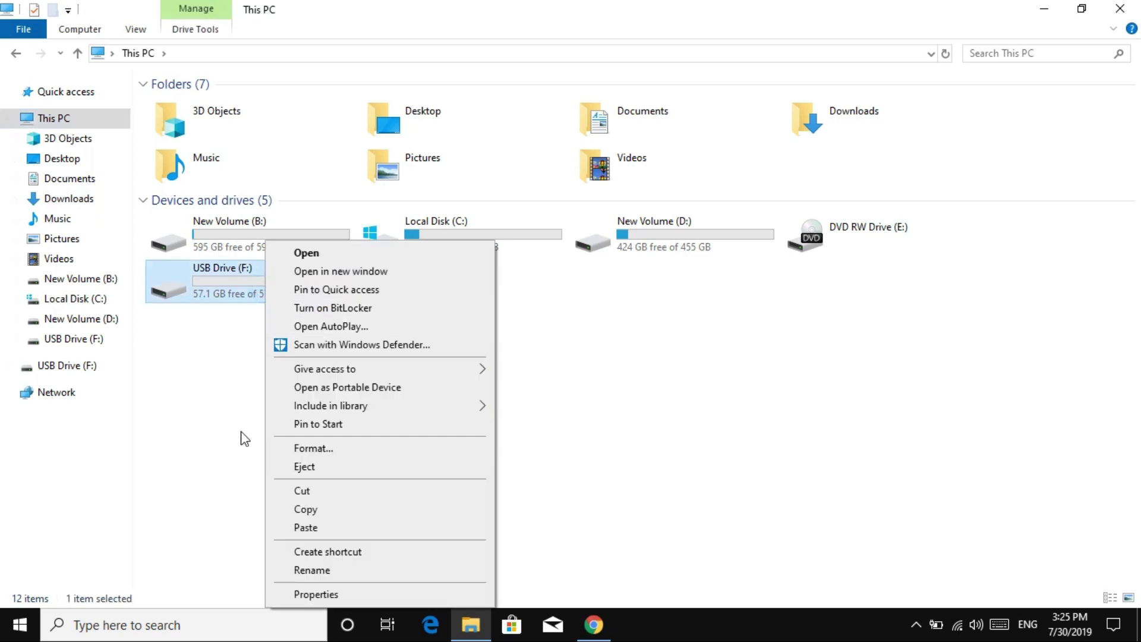
{"action": "left_click", "coordinate": [309, 450]}
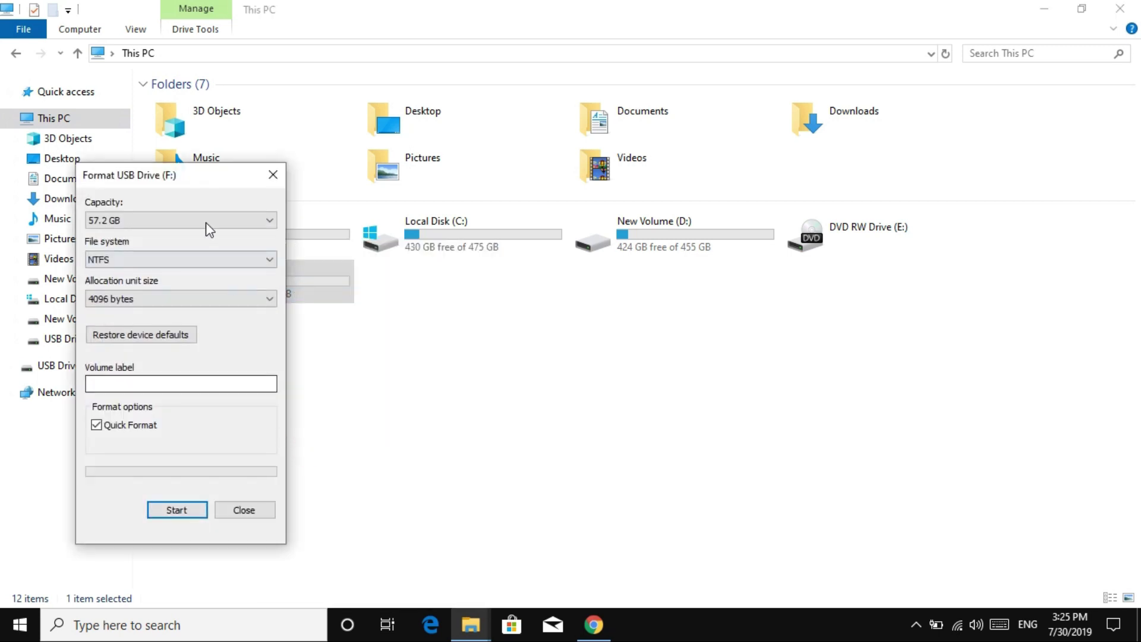
{"action": "left_click", "coordinate": [268, 265]}
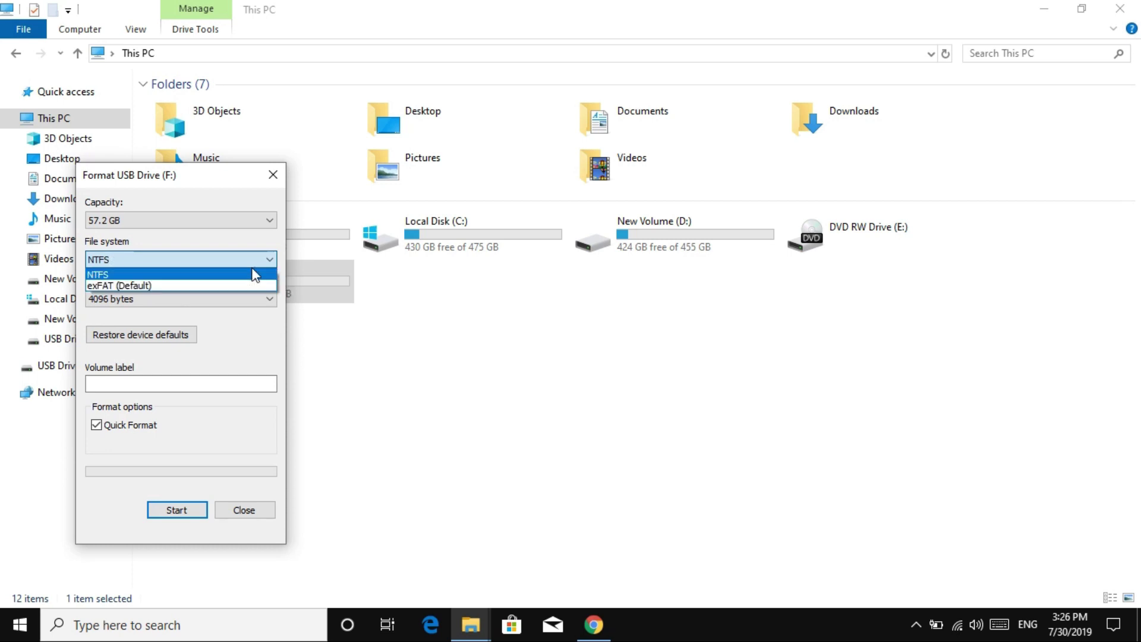
{"action": "left_click", "coordinate": [96, 274]}
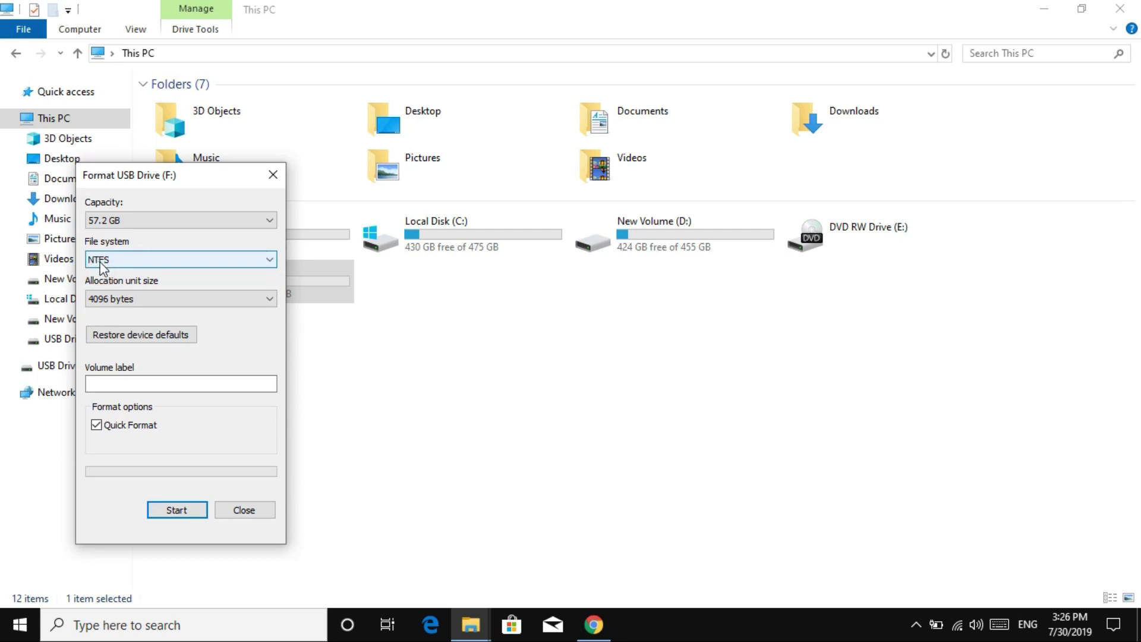
{"action": "left_click", "coordinate": [174, 511]}
{"action": "left_click", "coordinate": [599, 314]}
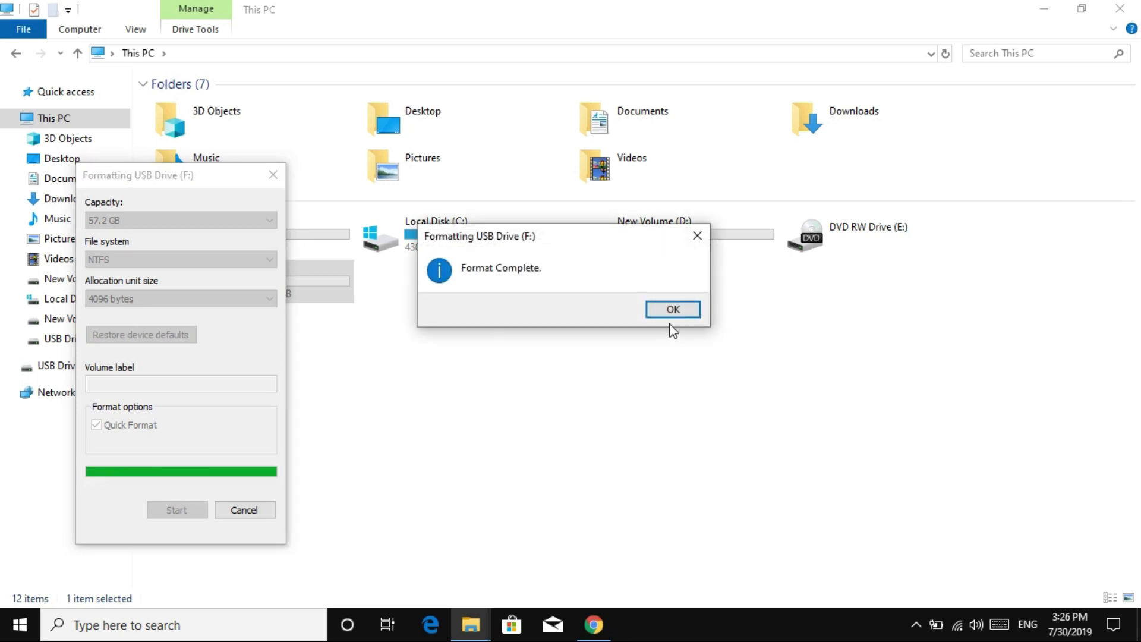
{"action": "left_click", "coordinate": [679, 310]}
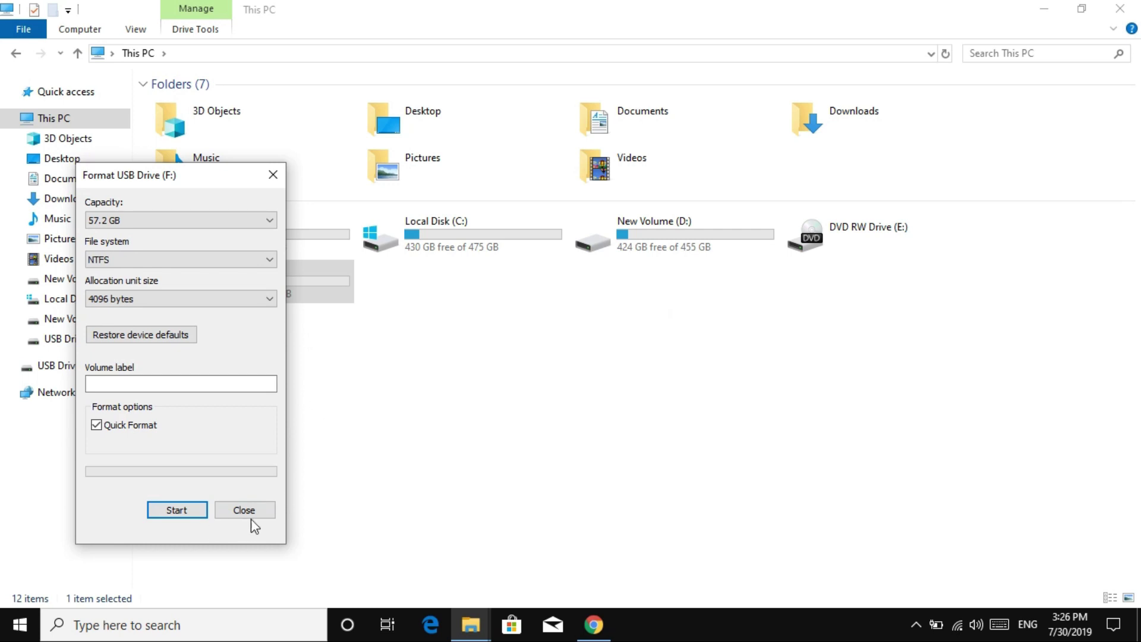
{"action": "left_click", "coordinate": [249, 513]}
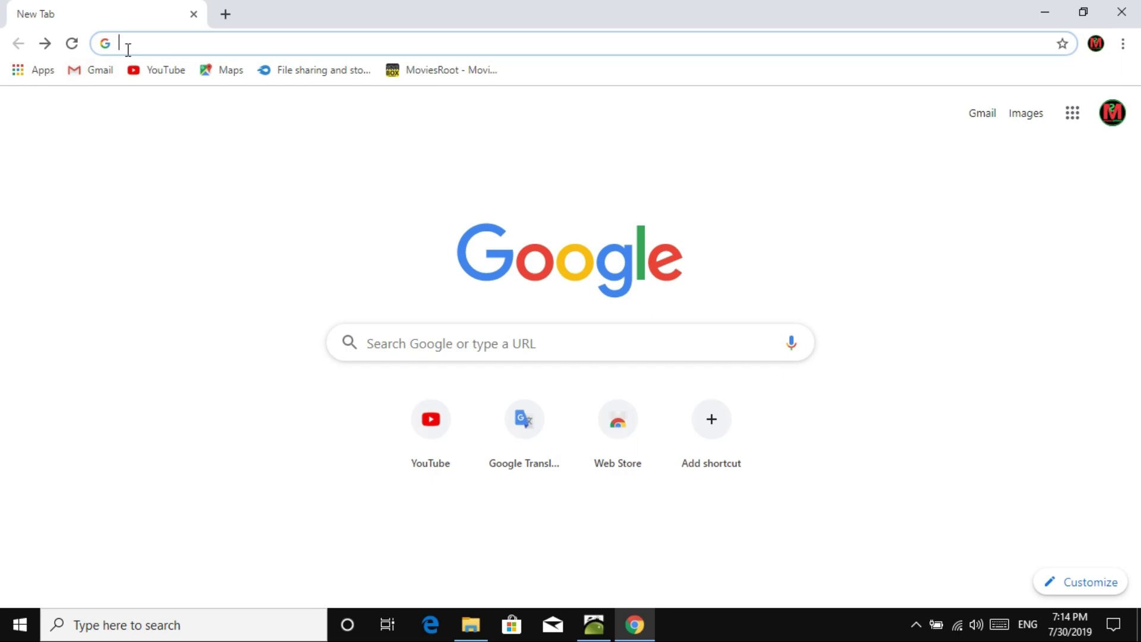
- Search the web in Google Chrome for "window 10 download"
{"action": "type", "text": "window"}
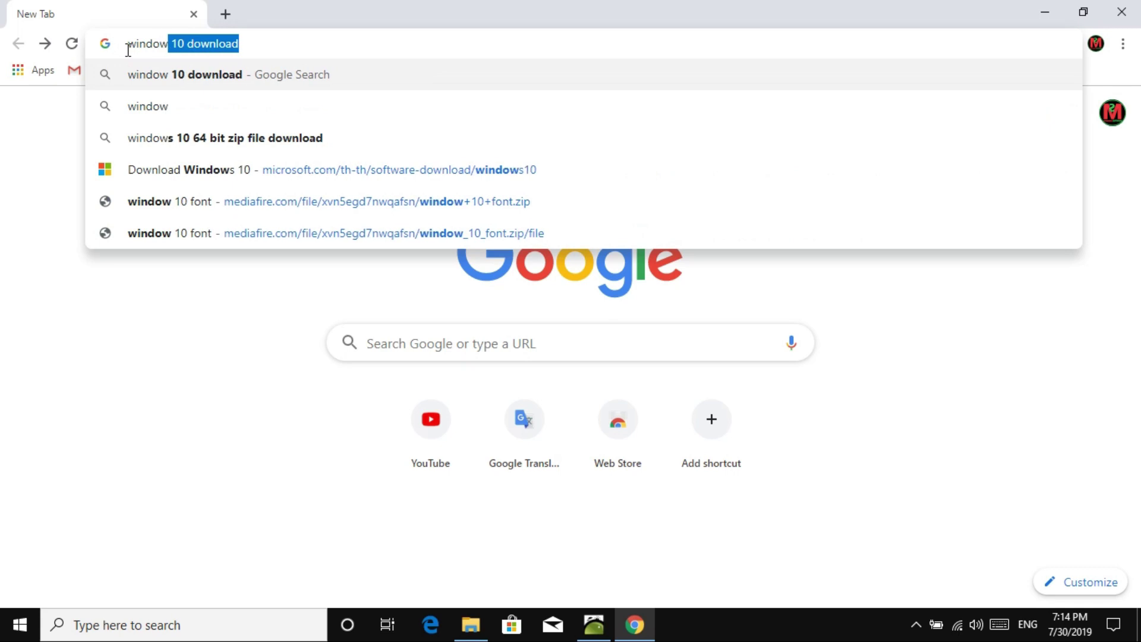
{"action": "left_click", "coordinate": [198, 53]}
{"action": "left_click", "coordinate": [244, 46]}
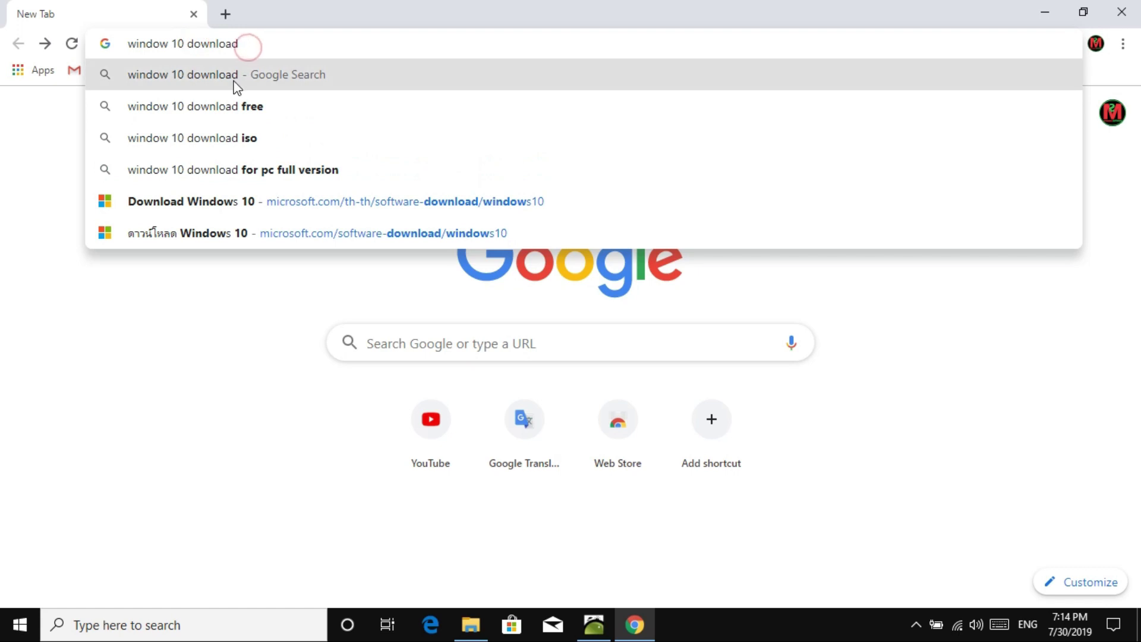
{"action": "left_click", "coordinate": [236, 87]}
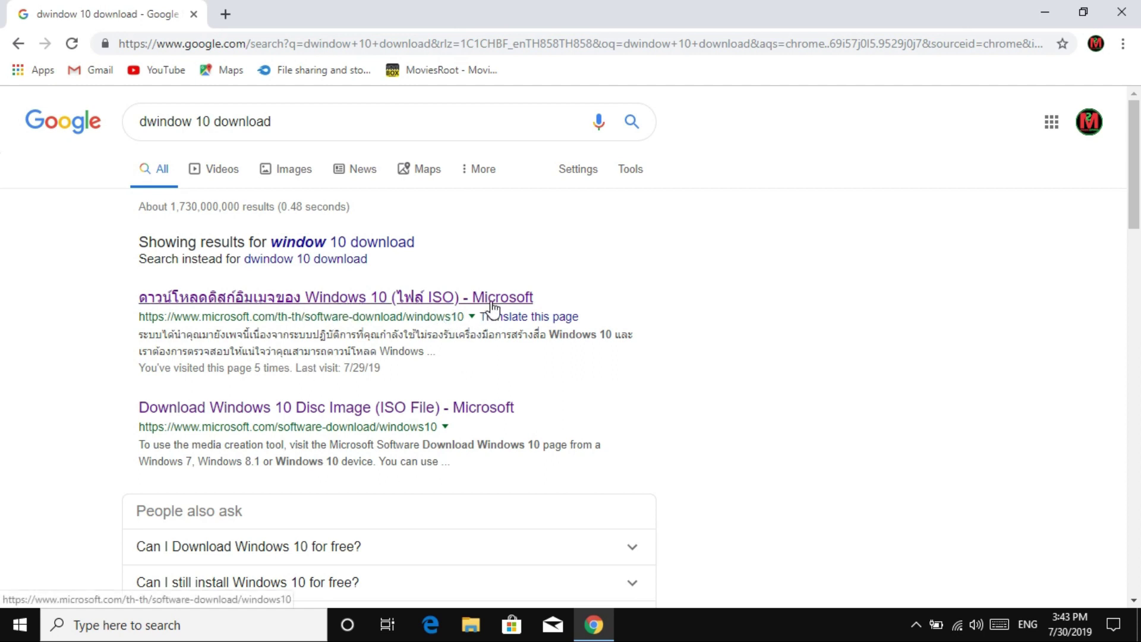
- Open Microsoft's Thai Windows 10 download page from the search results and translate it into English
{"action": "scroll", "coordinate": [486, 349], "scroll_direction": "down", "scroll_amount": 8}
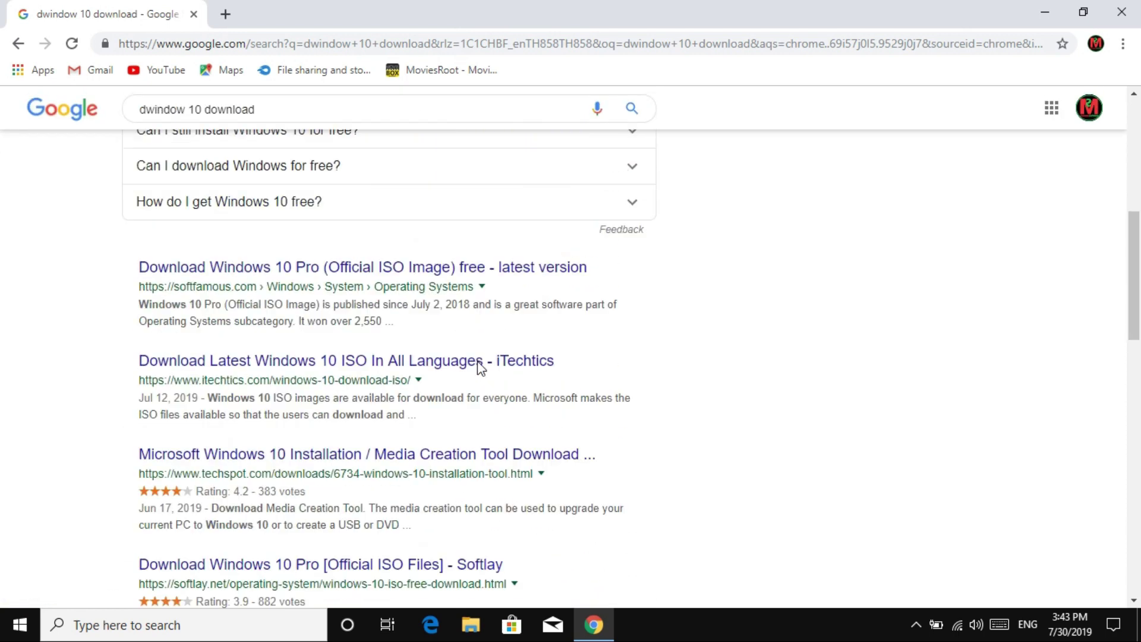
{"action": "scroll", "coordinate": [481, 369], "scroll_direction": "up", "scroll_amount": 8}
{"action": "left_click", "coordinate": [492, 305]}
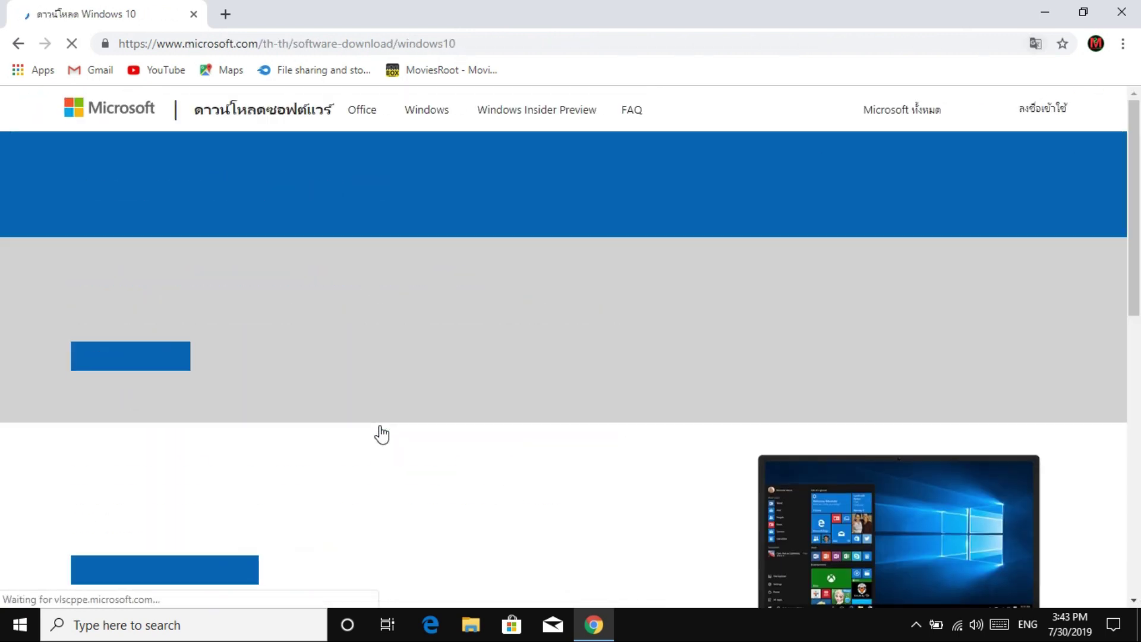
{"action": "left_click", "coordinate": [965, 120]}
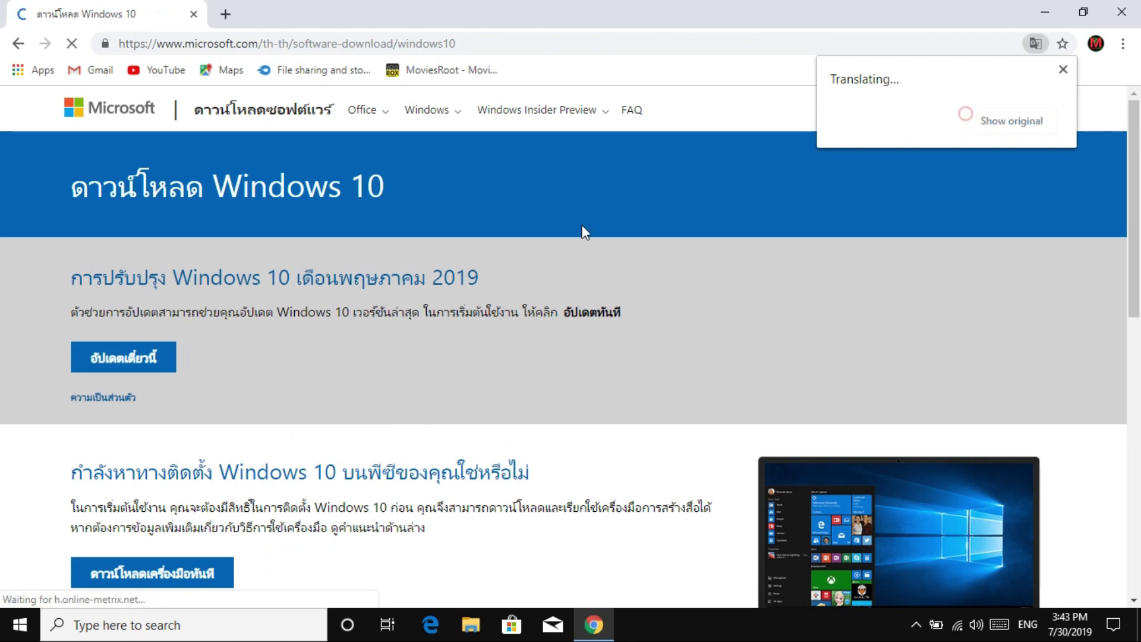
- Download the media creation tool, saving it as MediaCreationTool1903 in the Downloads folder, and close the browser
{"action": "scroll", "coordinate": [489, 236], "scroll_direction": "down", "scroll_amount": 4}
{"action": "scroll", "coordinate": [843, 152], "scroll_direction": "up", "scroll_amount": 3}
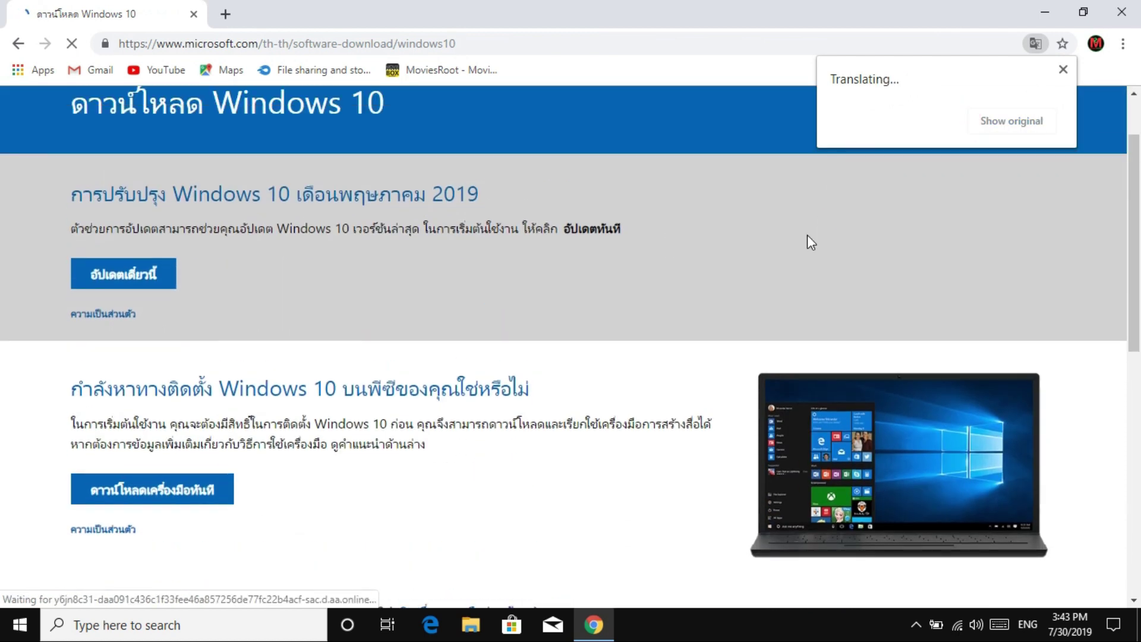
{"action": "scroll", "coordinate": [587, 300], "scroll_direction": "down", "scroll_amount": 3}
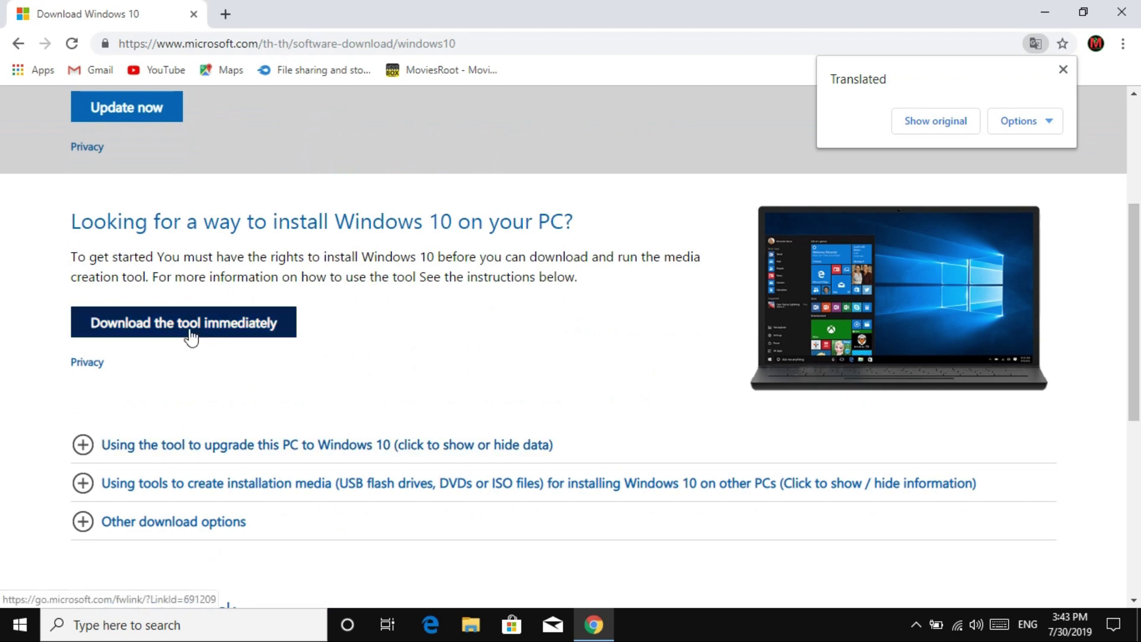
{"action": "left_click", "coordinate": [192, 335]}
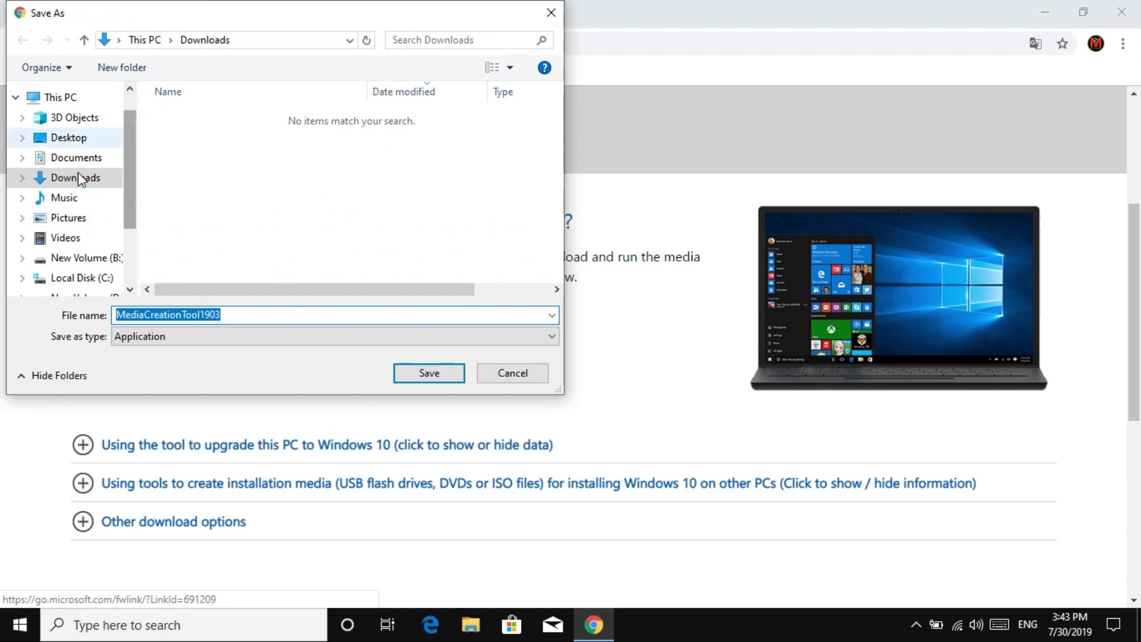
{"action": "left_click", "coordinate": [419, 379]}
{"action": "left_click", "coordinate": [1122, 12]}
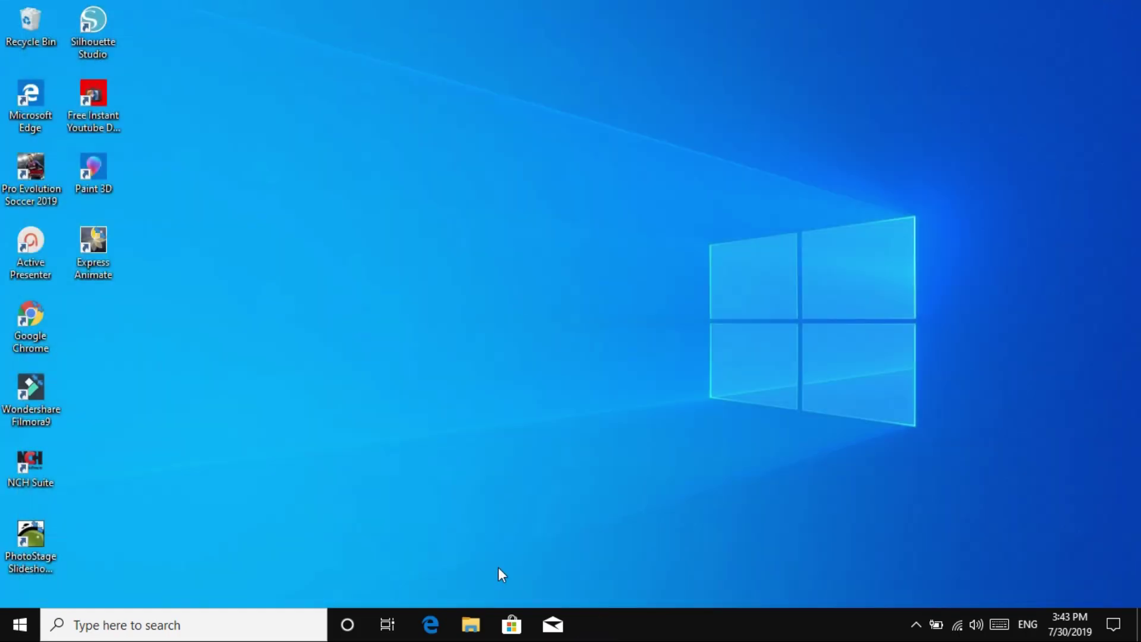
- Run MediaCreationTool1903 from the Downloads folder in File Explorer
{"action": "left_click", "coordinate": [470, 624]}
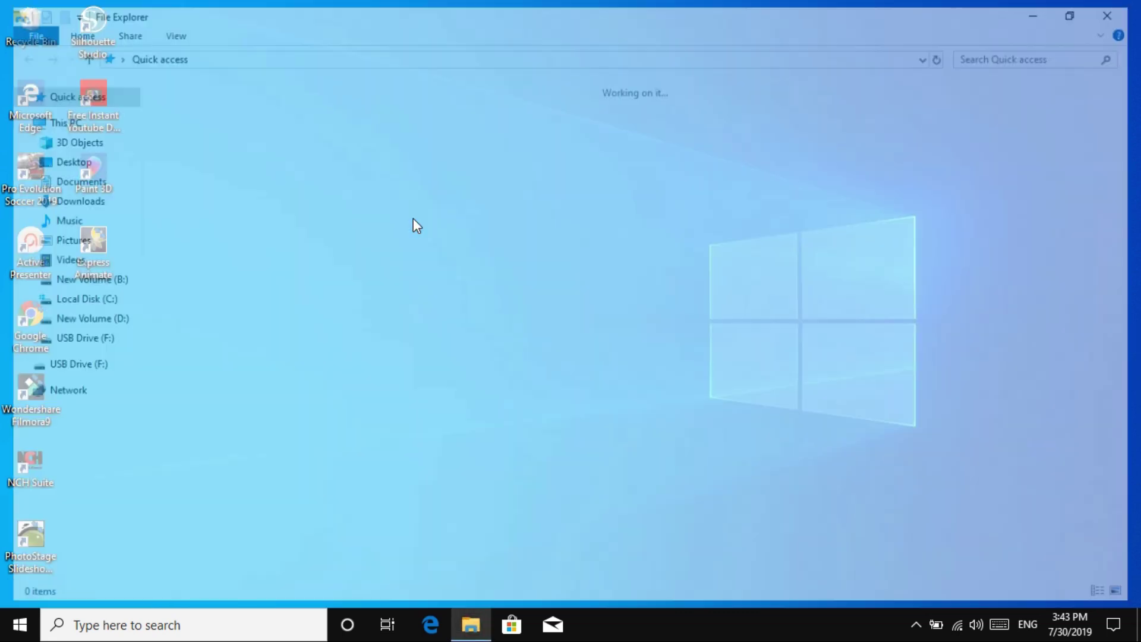
{"action": "left_click", "coordinate": [93, 207]}
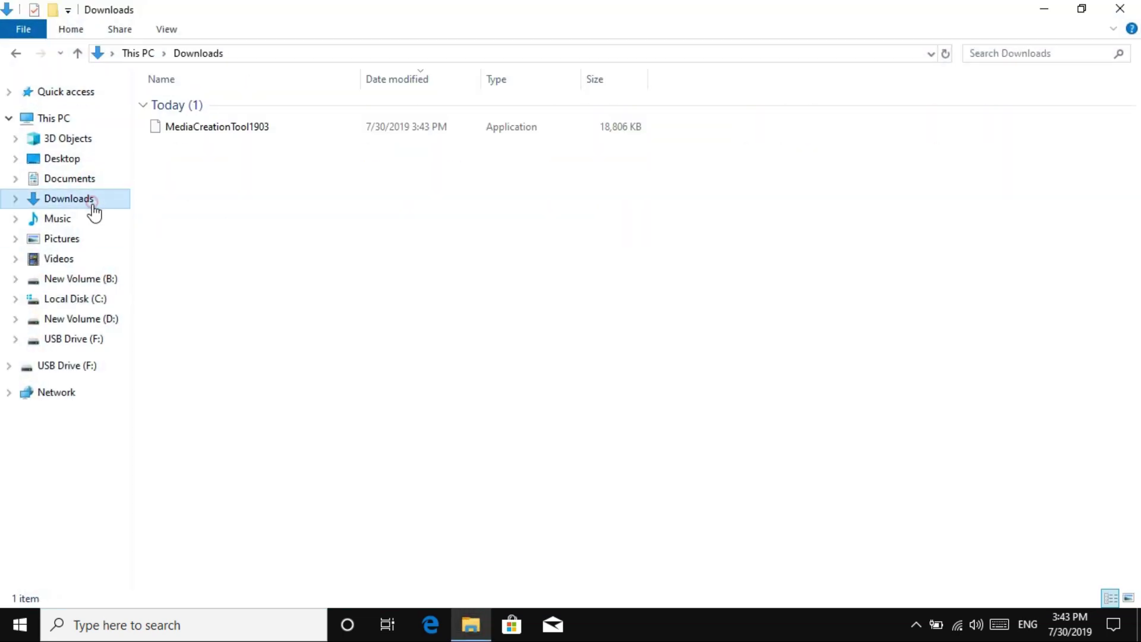
{"action": "double_click", "coordinate": [196, 127]}
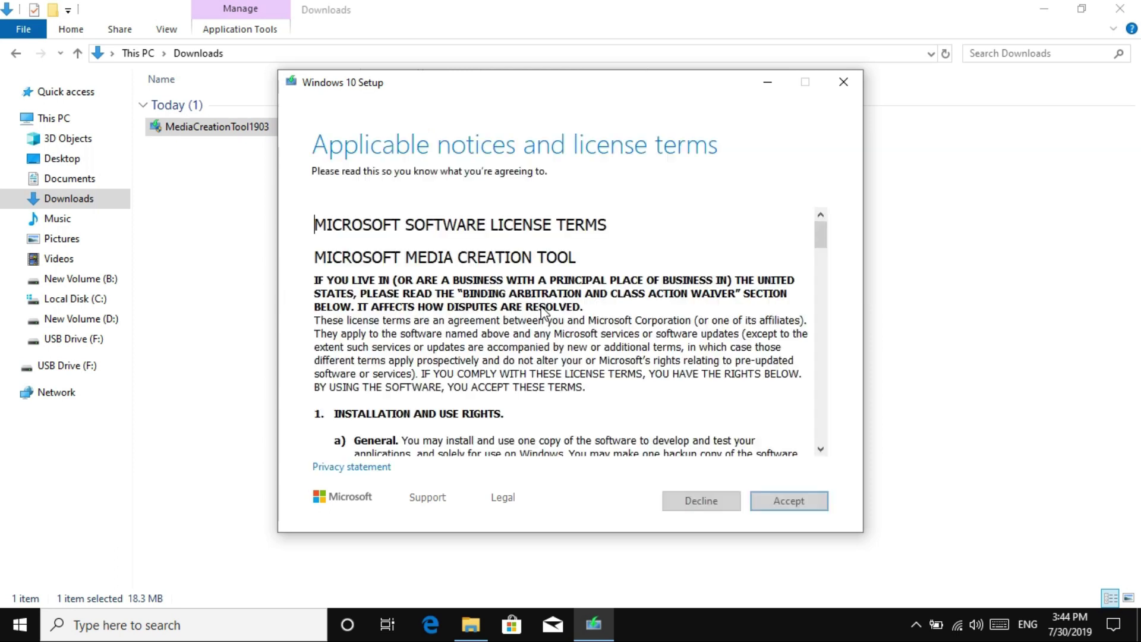
- Accept the license terms and choose to create installation media (USB flash drive, DVD, or ISO file) for another PC
{"action": "scroll", "coordinate": [542, 306], "scroll_direction": "down", "scroll_amount": 5}
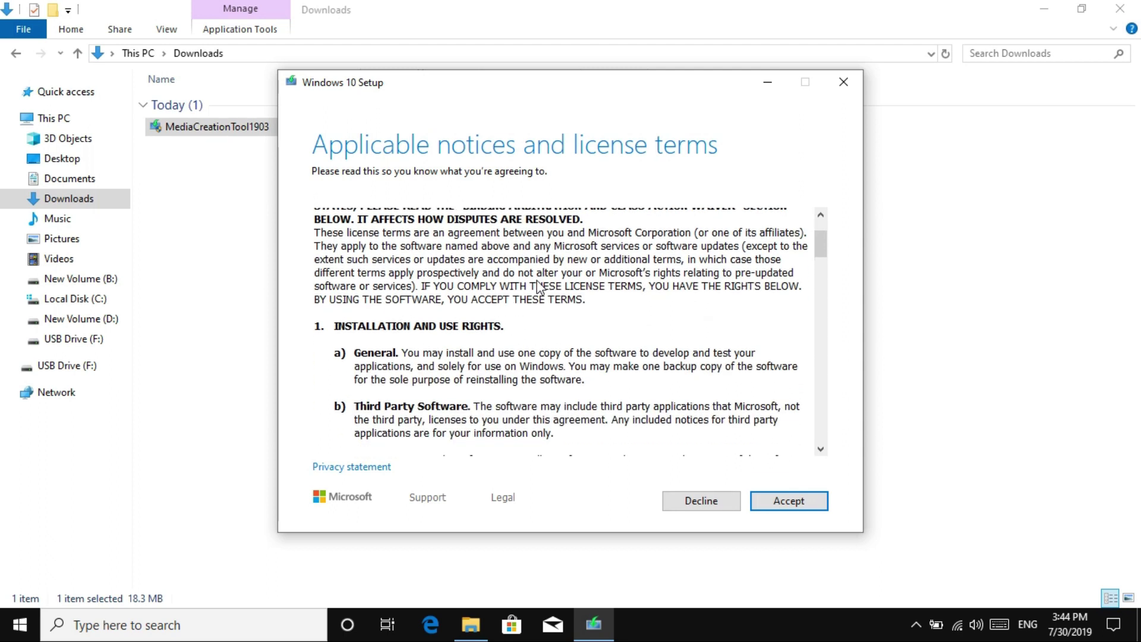
{"action": "scroll", "coordinate": [545, 300], "scroll_direction": "down", "scroll_amount": 6}
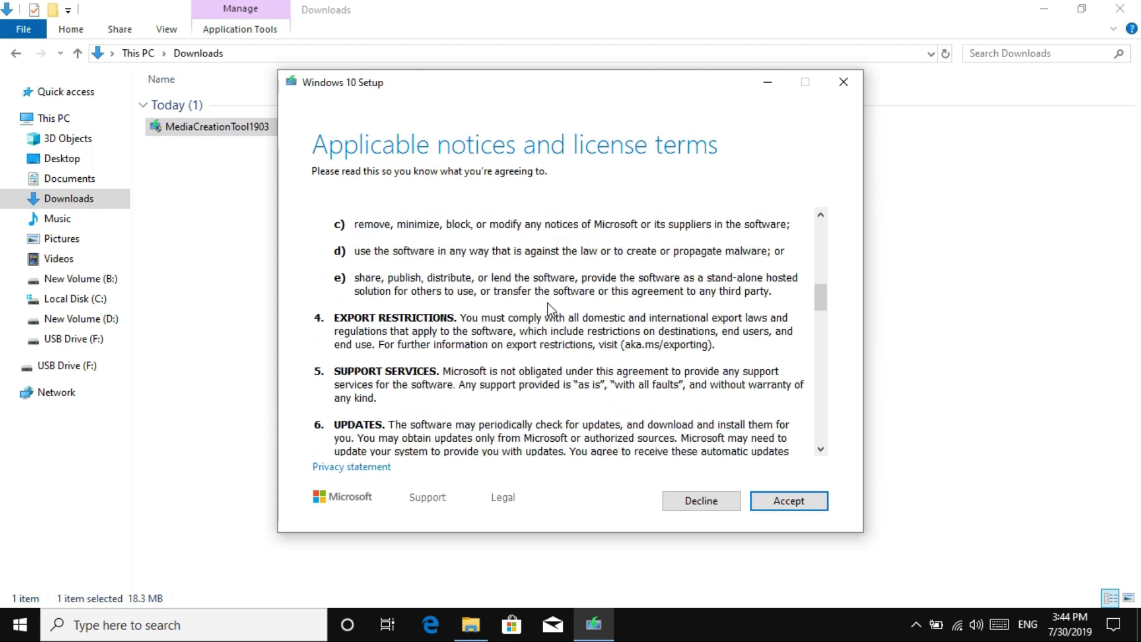
{"action": "left_click", "coordinate": [793, 507]}
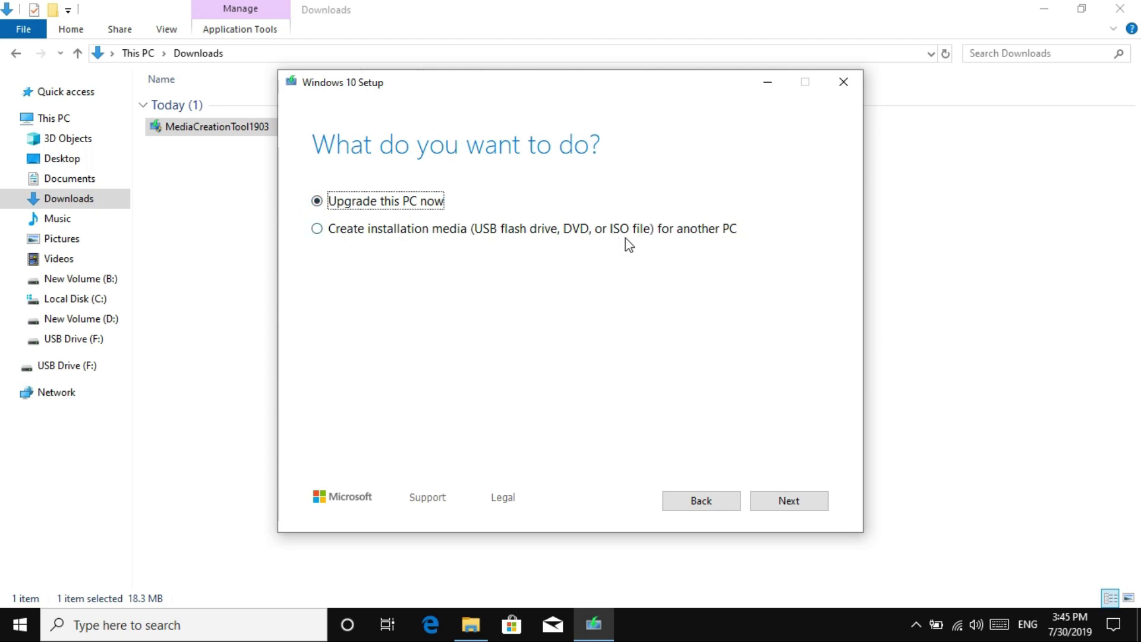
{"action": "left_click", "coordinate": [318, 230]}
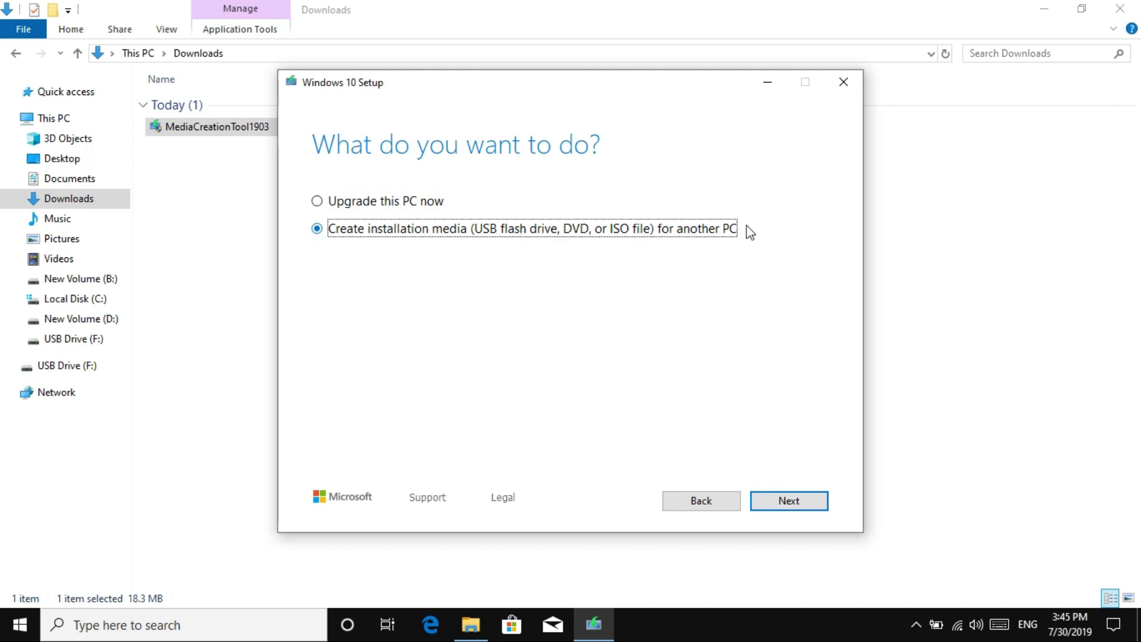
{"action": "left_click", "coordinate": [789, 503]}
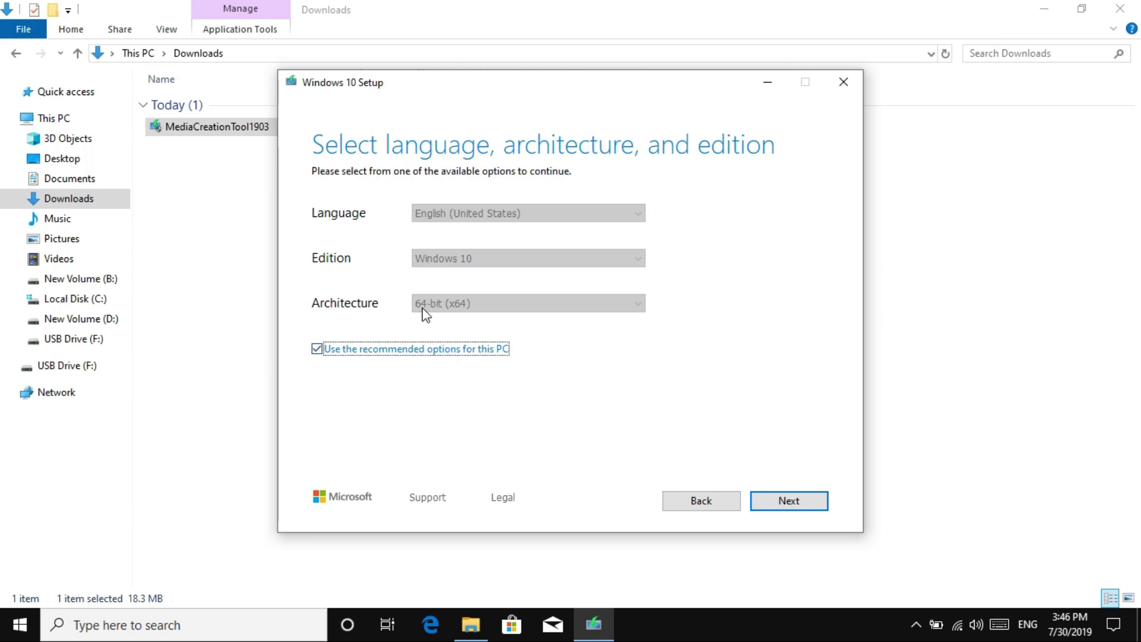
- Turn off the recommended options for this PC and show the available architecture choices
{"action": "left_click", "coordinate": [315, 348]}
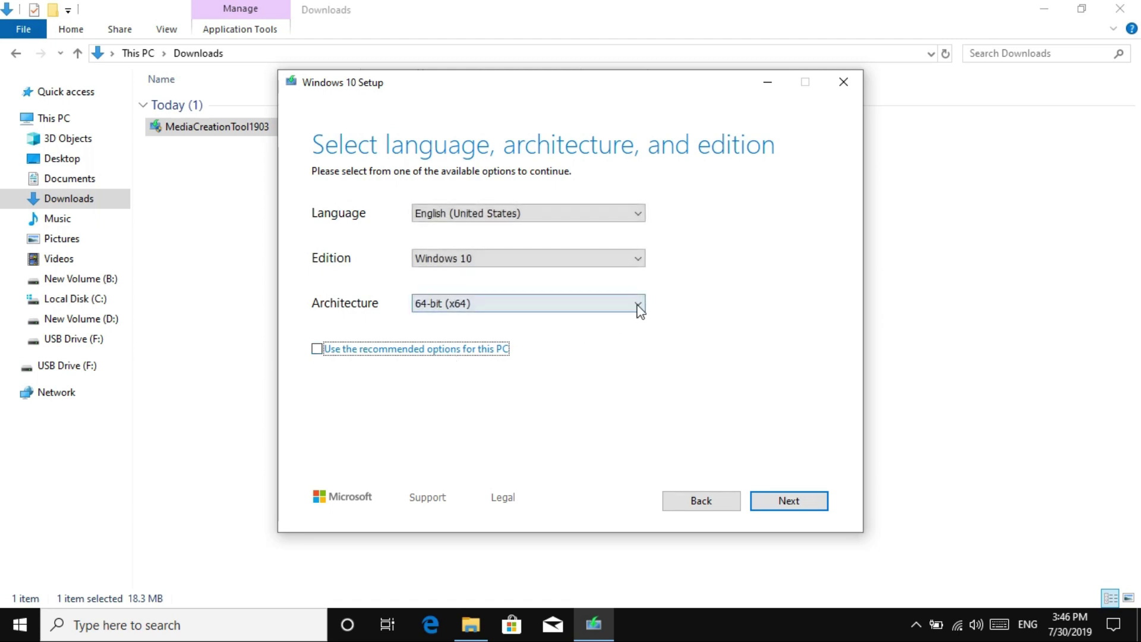
{"action": "left_click", "coordinate": [639, 304]}
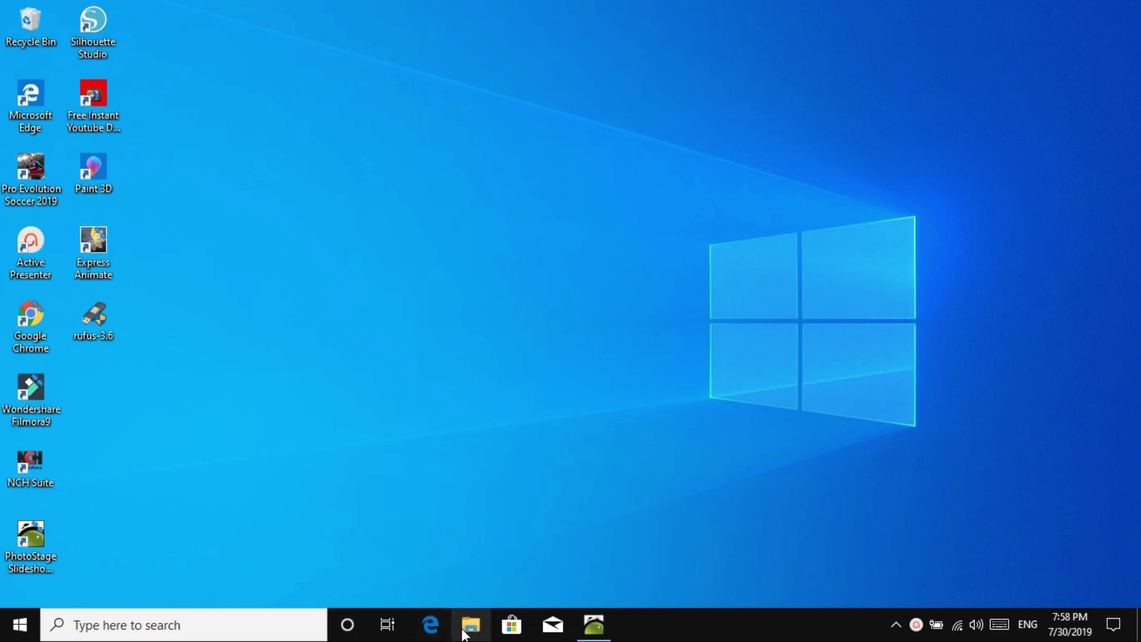
- Open the properties of This PC from File Explorer to check the computer's system type
{"action": "left_click", "coordinate": [469, 631]}
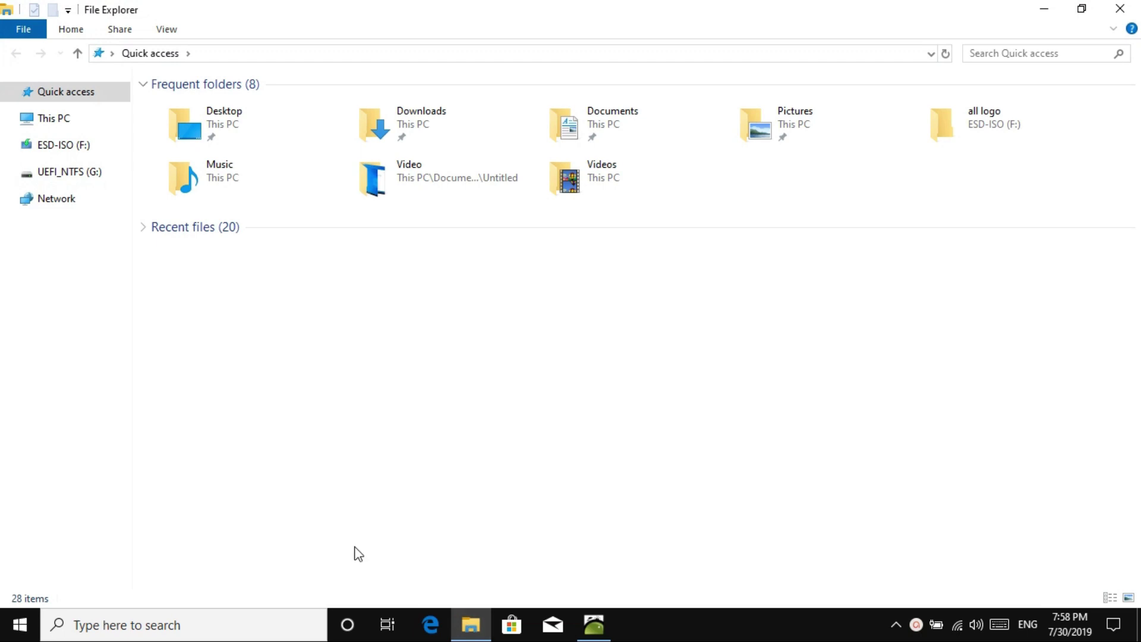
{"action": "right_click", "coordinate": [52, 121]}
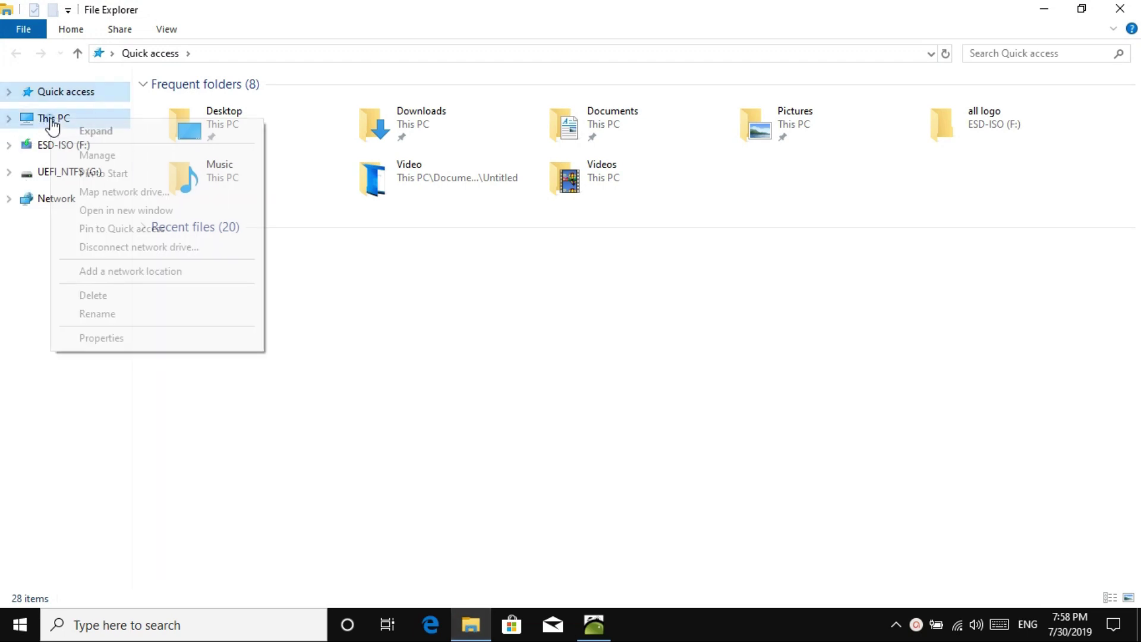
{"action": "left_click", "coordinate": [101, 339]}
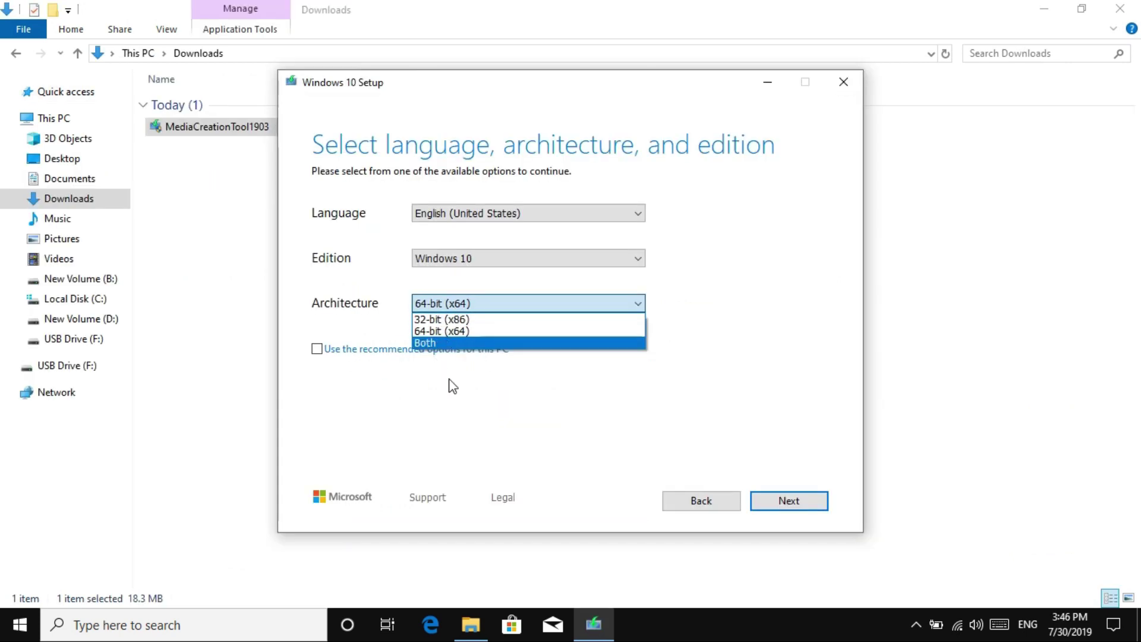
- Keep the 64-bit (x64) architecture for Windows 10 and select ISO file as the media to use
{"action": "left_click", "coordinate": [455, 386]}
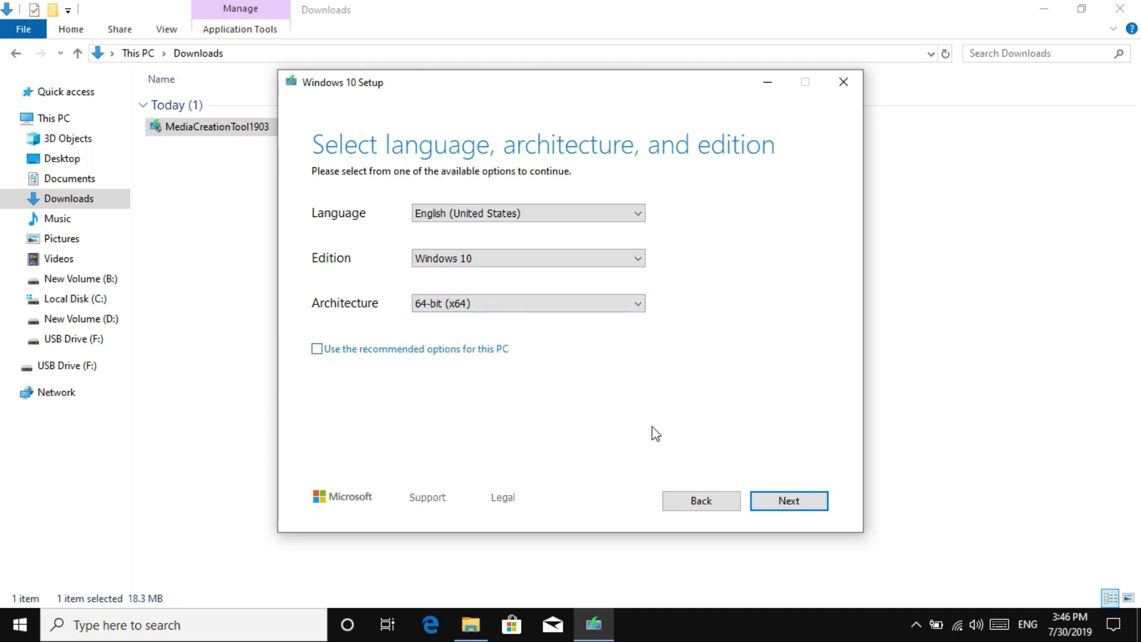
{"action": "left_click", "coordinate": [784, 504]}
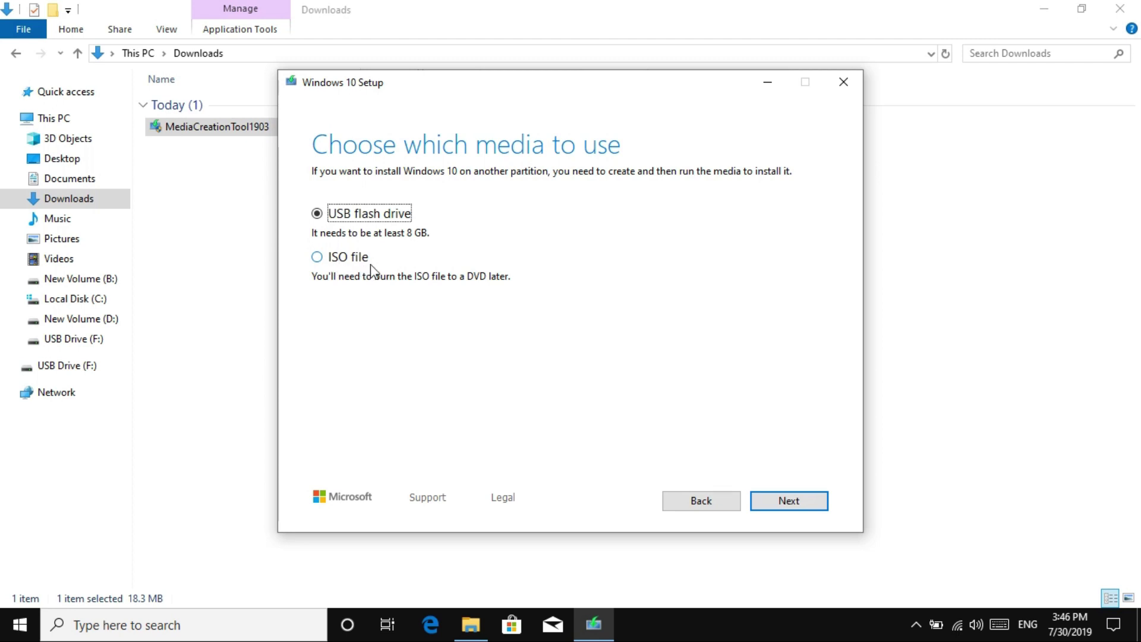
{"action": "left_click", "coordinate": [317, 257]}
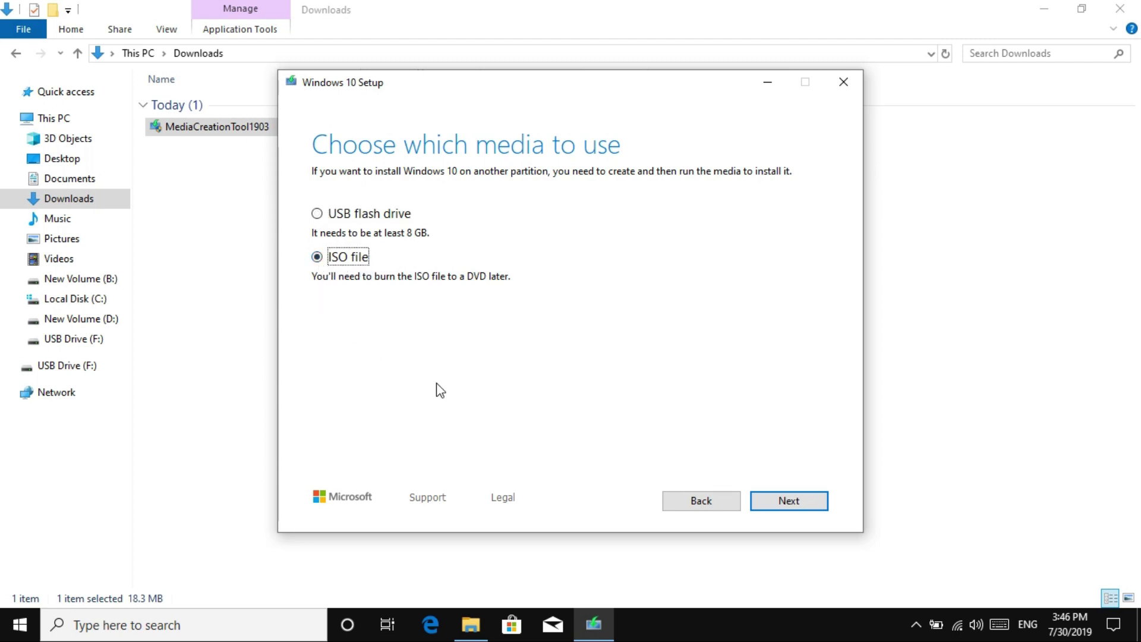
- Save the ISO file as Windows in the Downloads folder, and close the folder after locating the downloaded image
{"action": "left_click", "coordinate": [787, 505]}
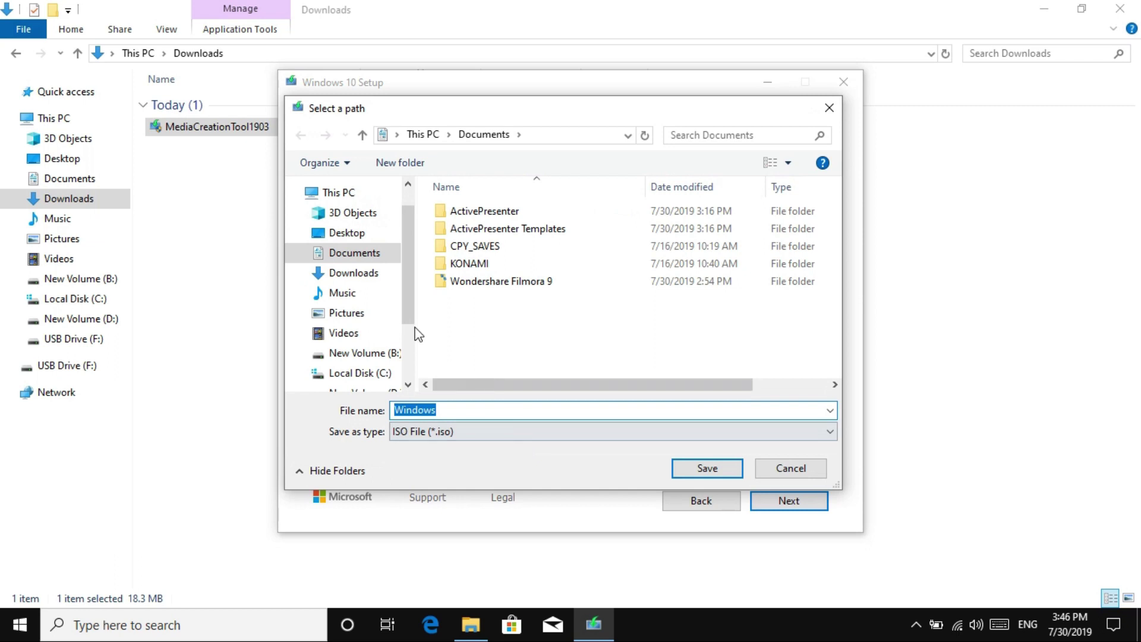
{"action": "left_click", "coordinate": [353, 275]}
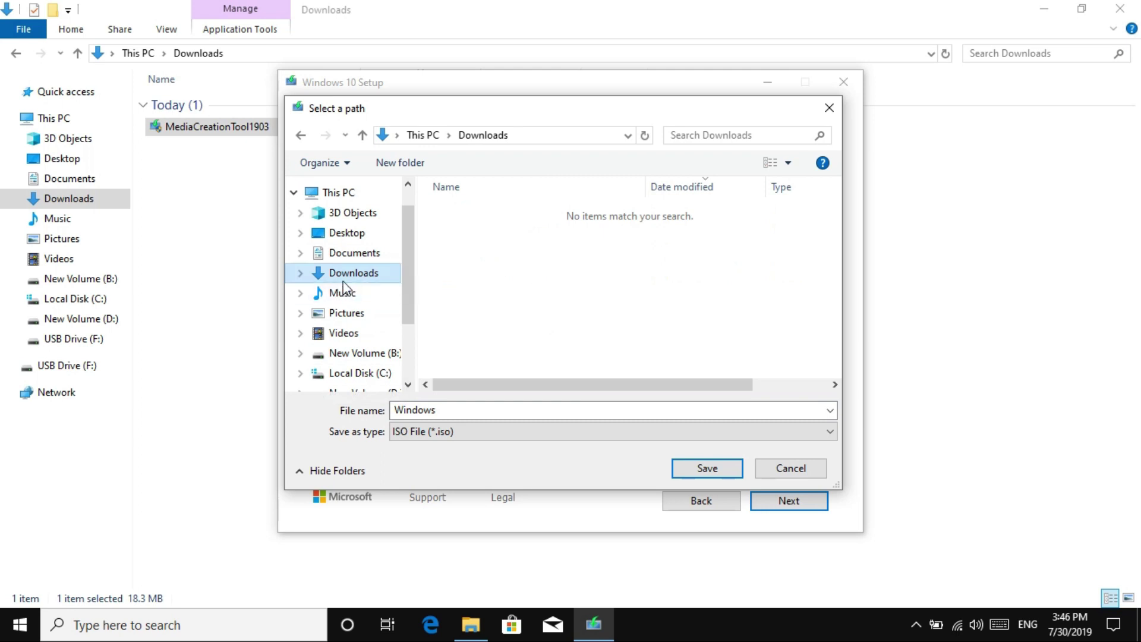
{"action": "left_click", "coordinate": [701, 472]}
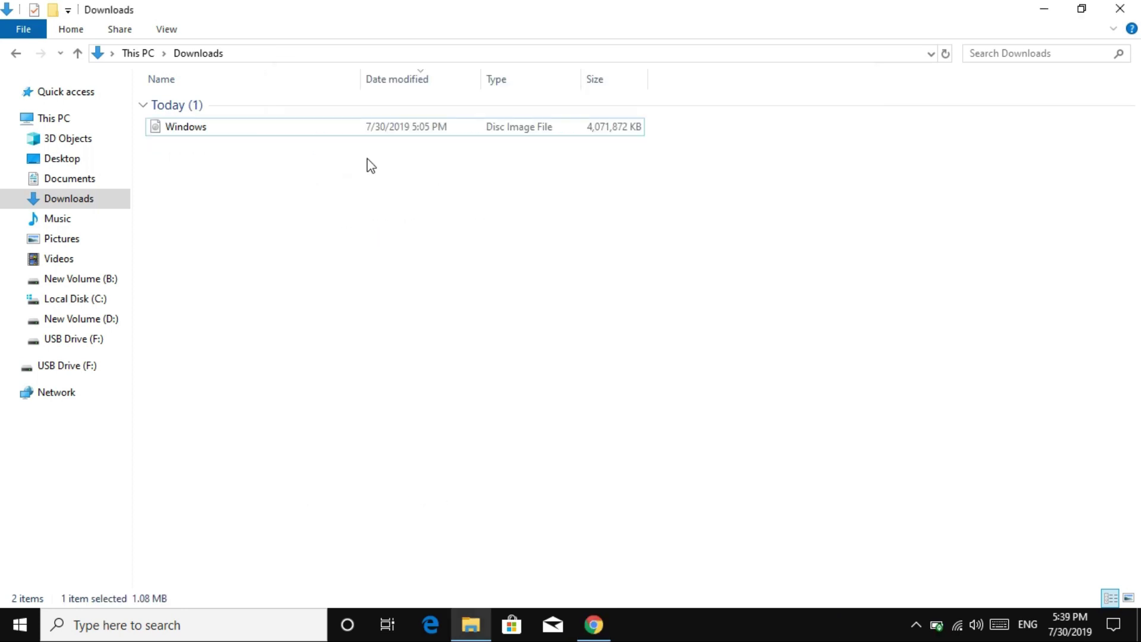
{"action": "left_click", "coordinate": [367, 129]}
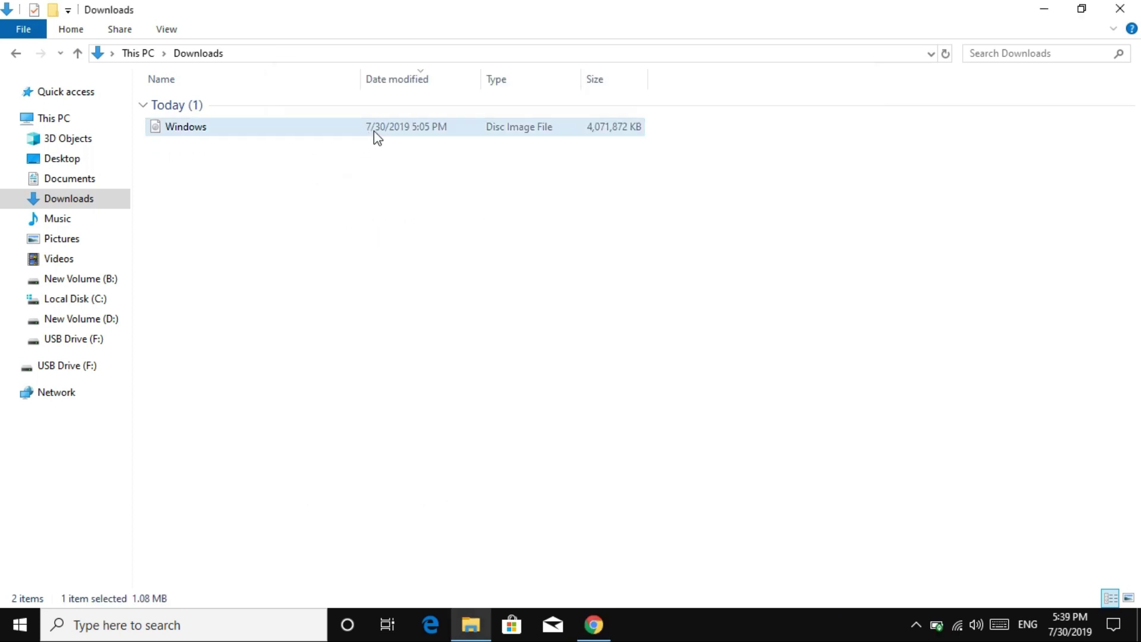
{"action": "left_click", "coordinate": [1121, 8]}
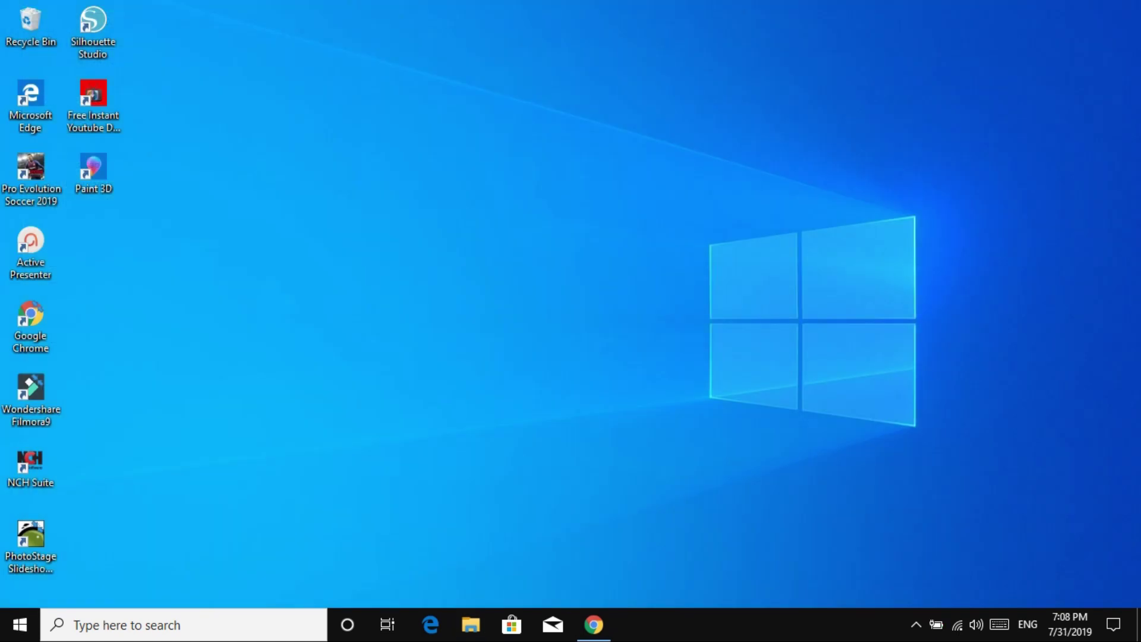
- Switch to Google Chrome, search for rufus and open the official rufus.ie website
{"action": "left_click", "coordinate": [594, 625]}
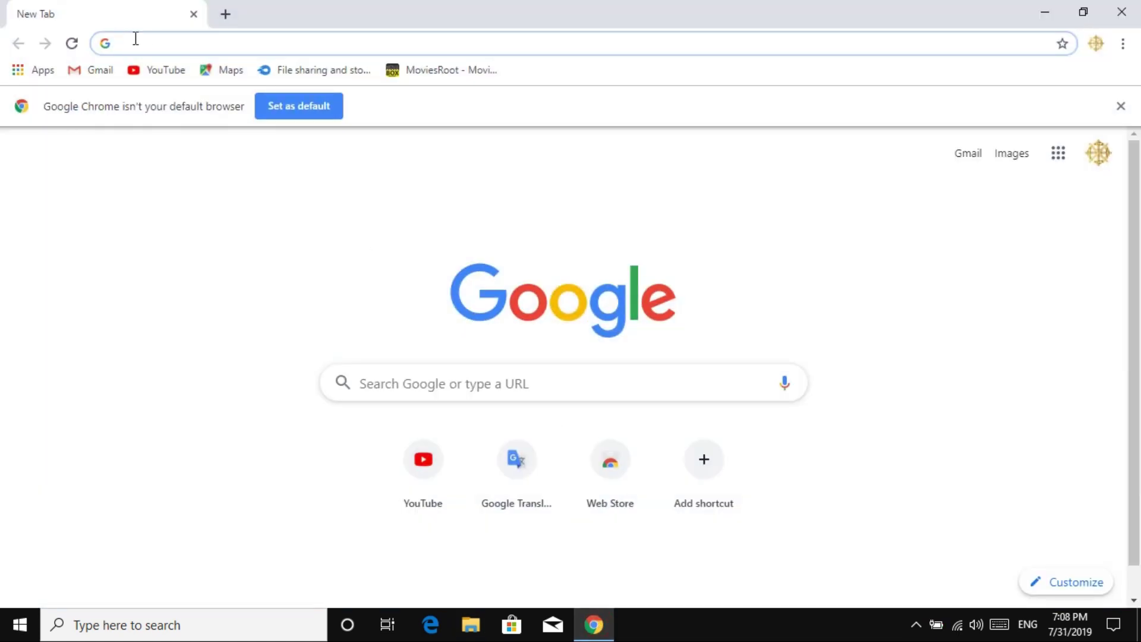
{"action": "type", "text": "ru"}
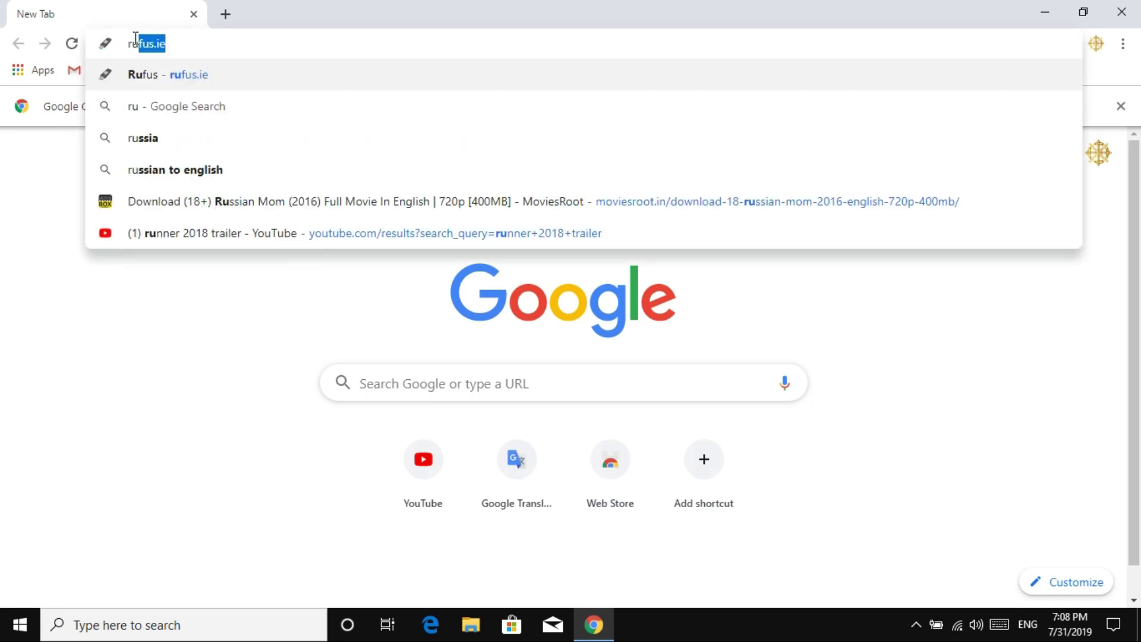
{"action": "type", "text": "fus"}
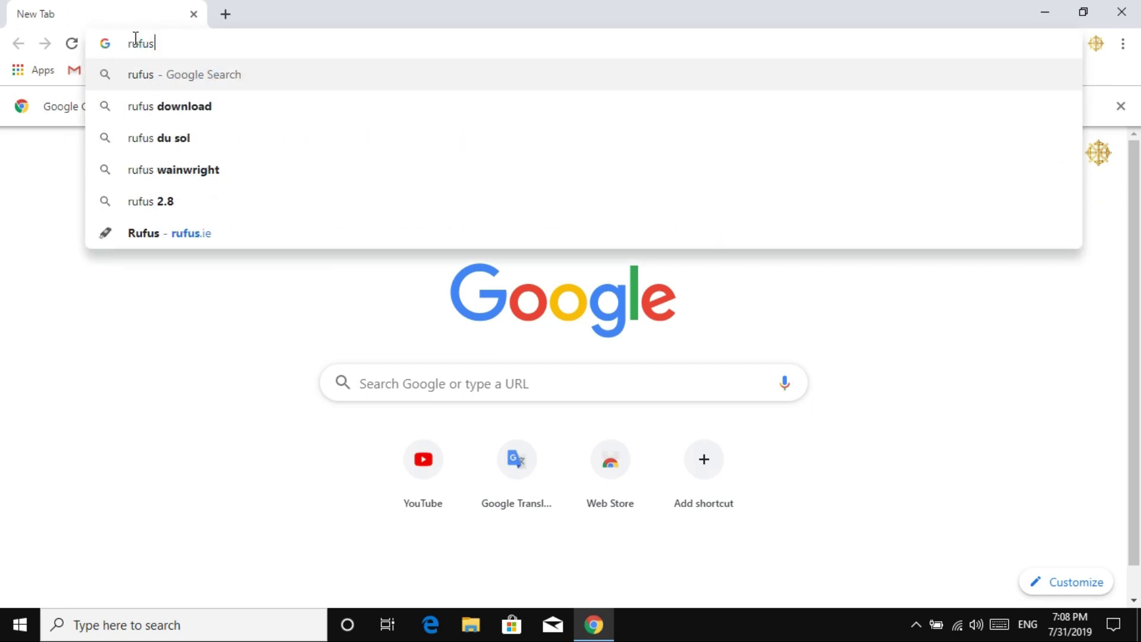
{"action": "key", "text": "Return"}
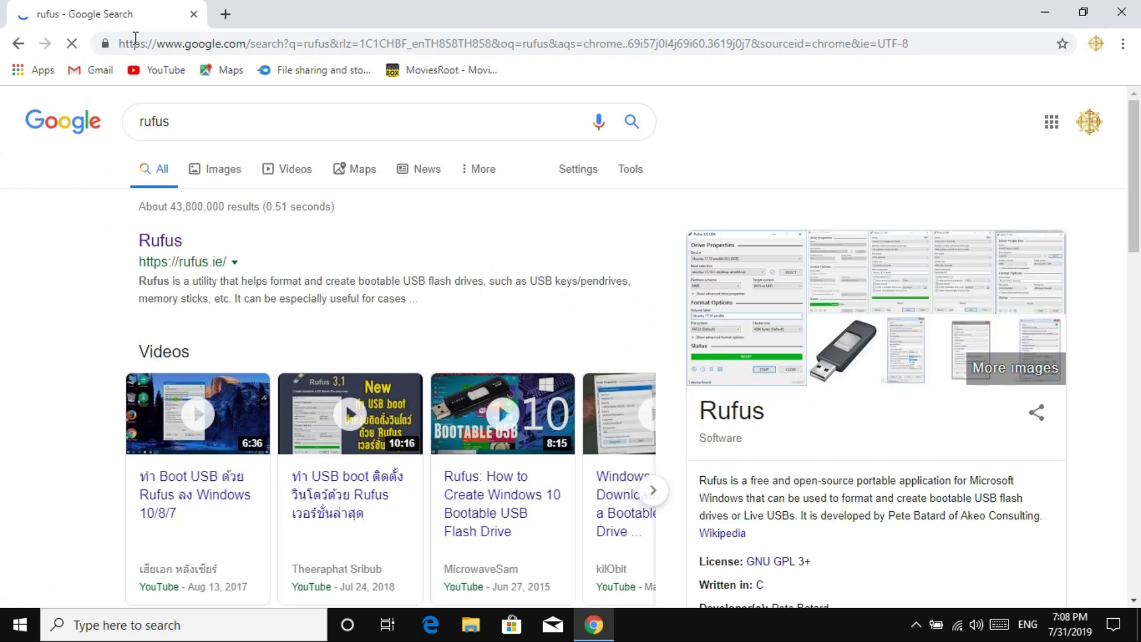
{"action": "left_click", "coordinate": [171, 245]}
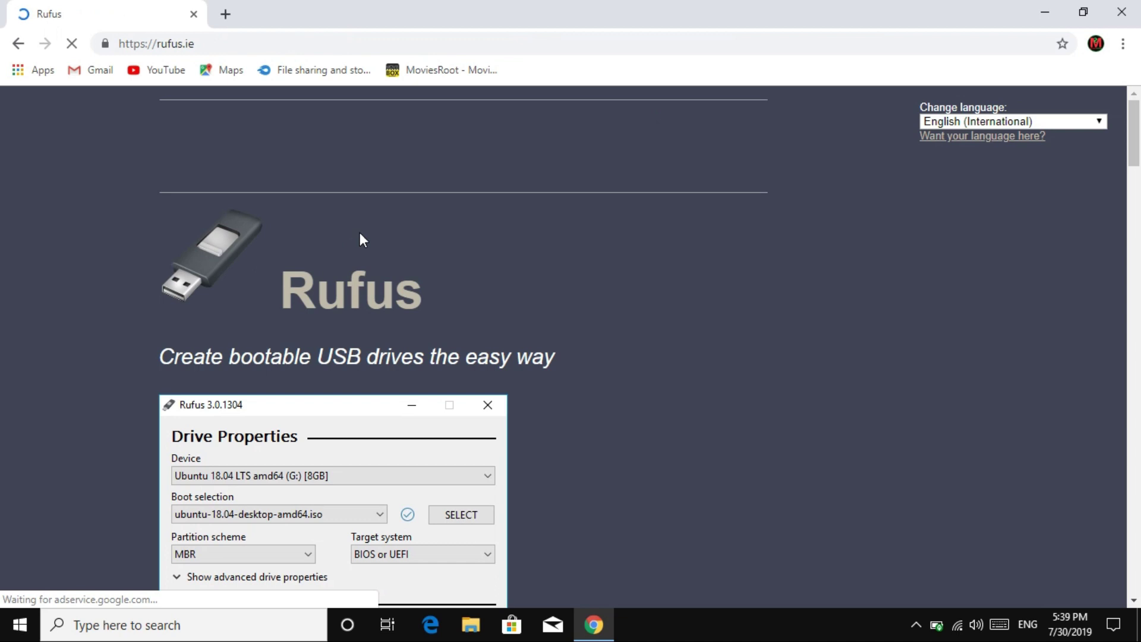
- Download the non-portable Rufus 3.6 and save it as rufus-3.6 in the Downloads folder
{"action": "scroll", "coordinate": [571, 262], "scroll_direction": "down", "scroll_amount": 3}
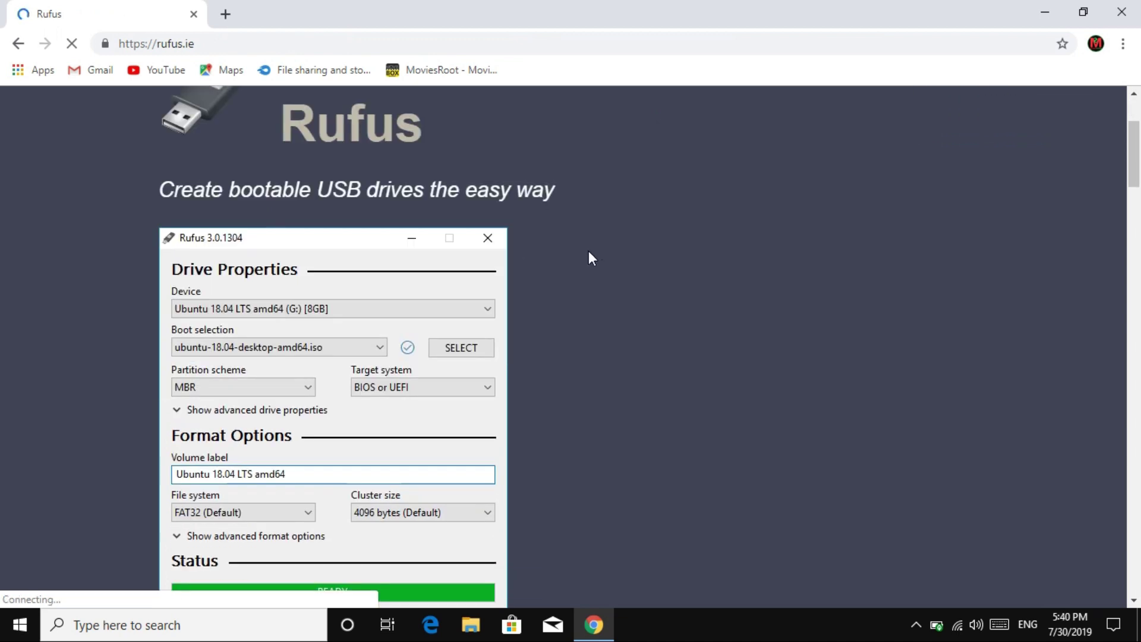
{"action": "scroll", "coordinate": [618, 256], "scroll_direction": "down", "scroll_amount": 4}
{"action": "scroll", "coordinate": [654, 256], "scroll_direction": "down", "scroll_amount": 5}
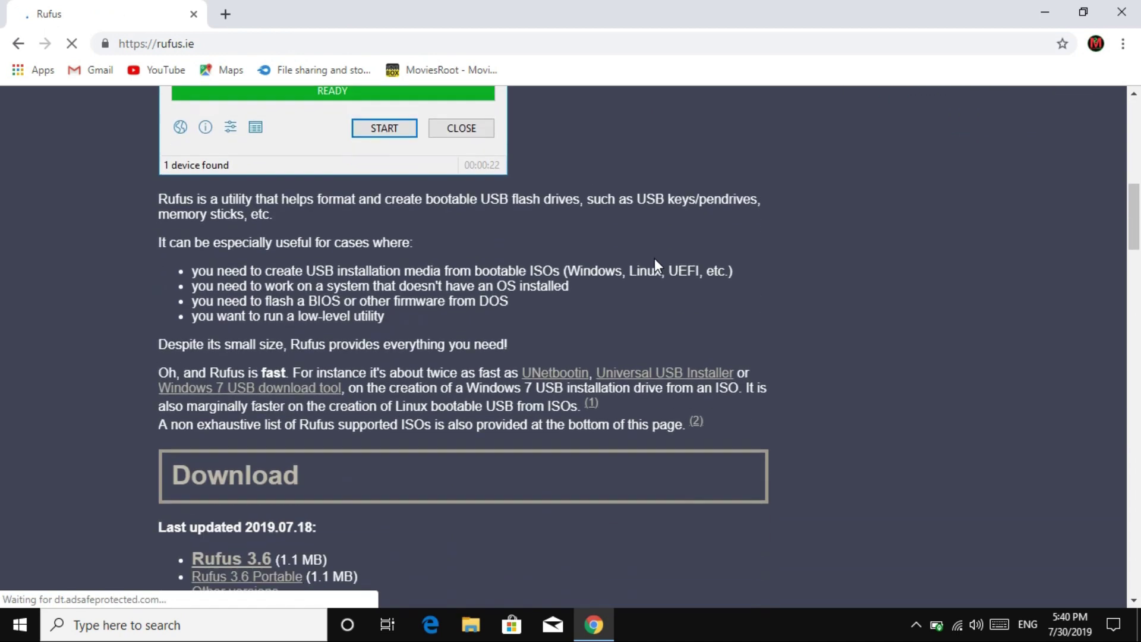
{"action": "scroll", "coordinate": [647, 268], "scroll_direction": "down", "scroll_amount": 3}
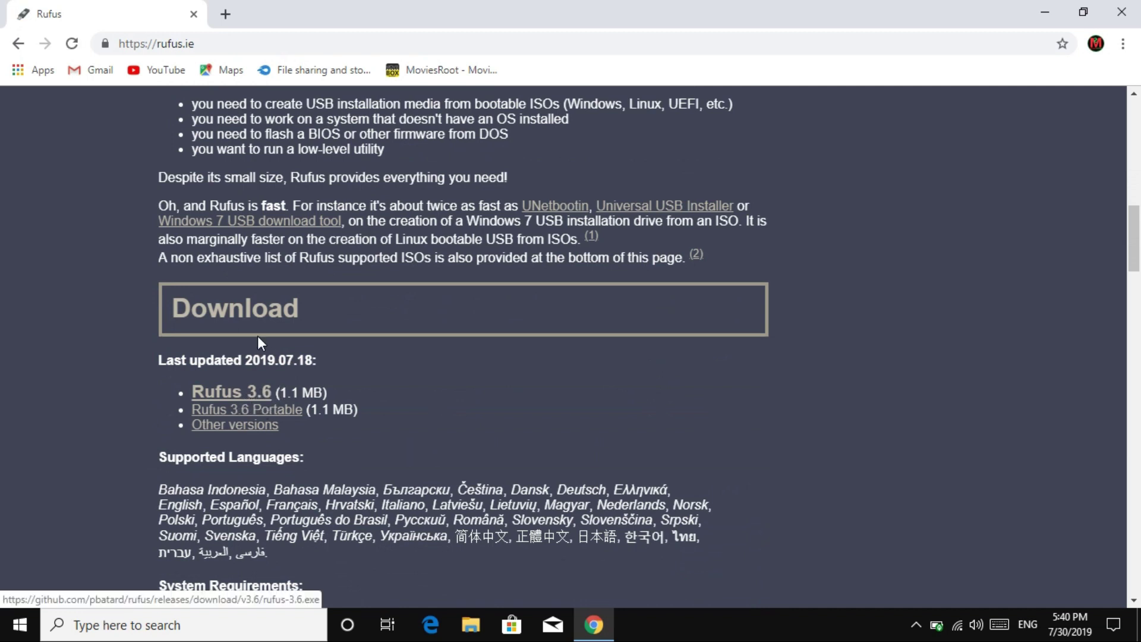
{"action": "left_click", "coordinate": [246, 391]}
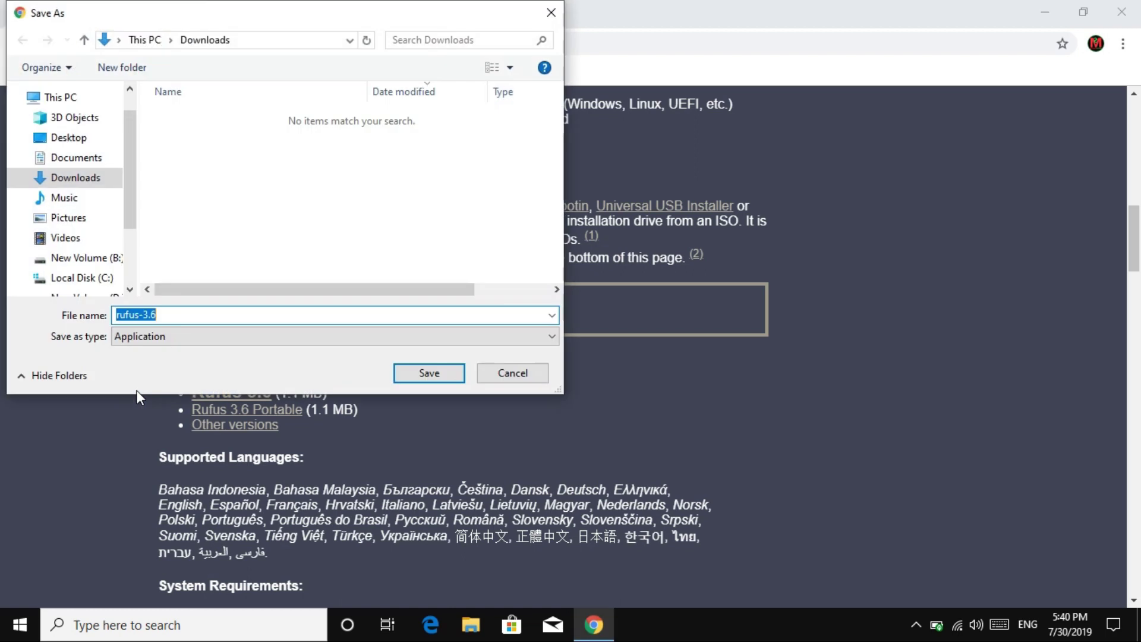
{"action": "left_click", "coordinate": [429, 374]}
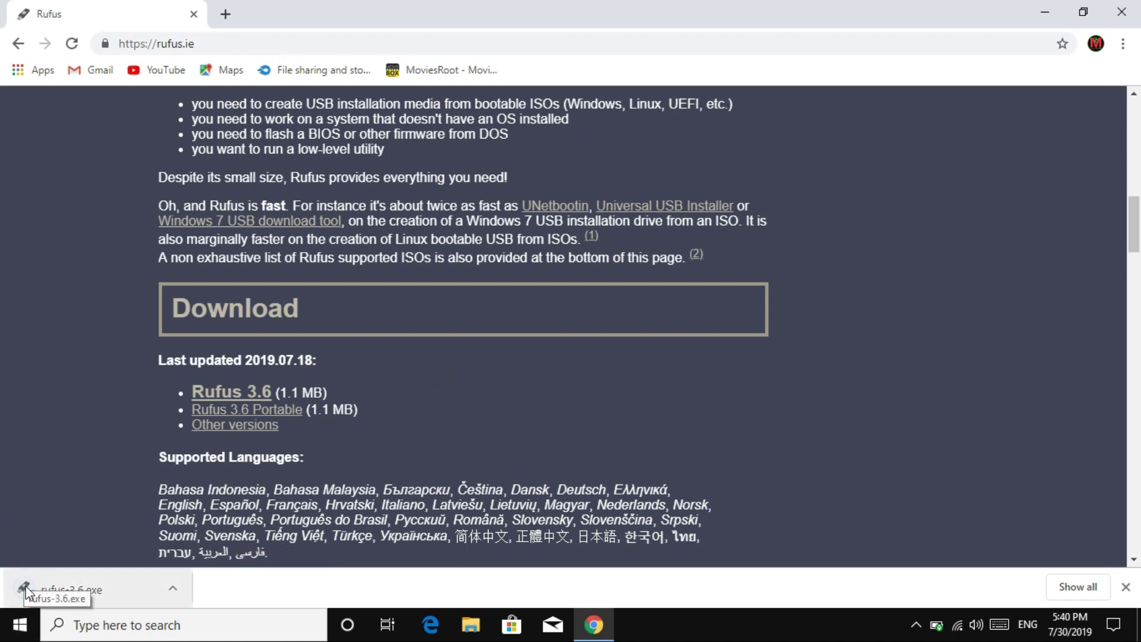
- Close the browser and move the rufus-3.6 application from the Downloads folder to the desktop using File Explorer
{"action": "left_click", "coordinate": [1120, 14]}
{"action": "right_click", "coordinate": [505, 105]}
{"action": "left_click", "coordinate": [530, 152]}
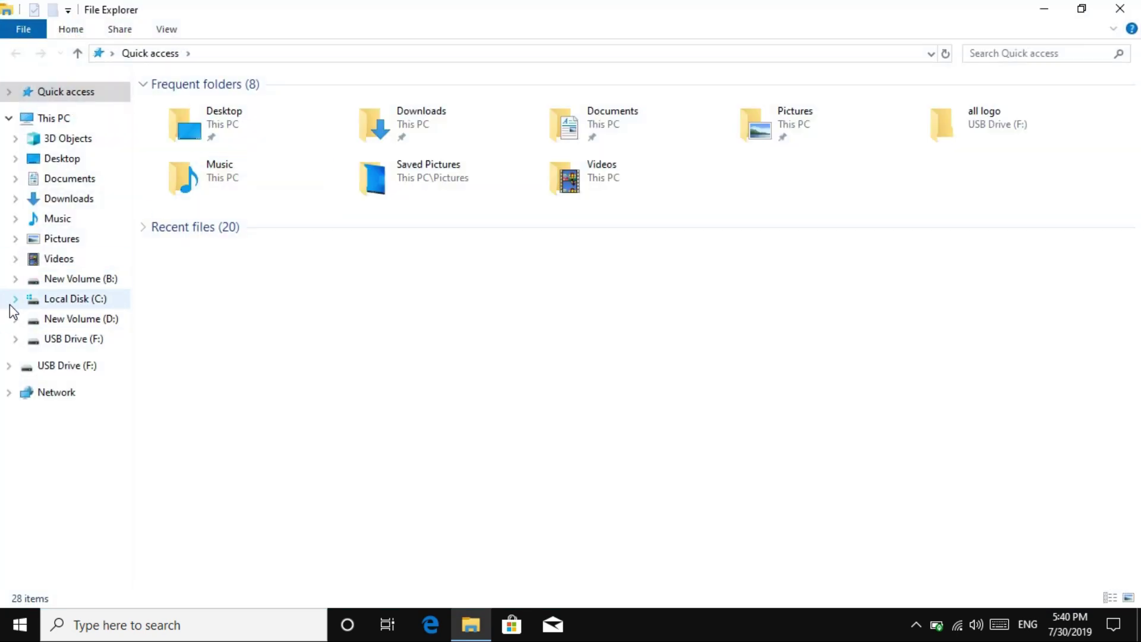
{"action": "left_click", "coordinate": [69, 199]}
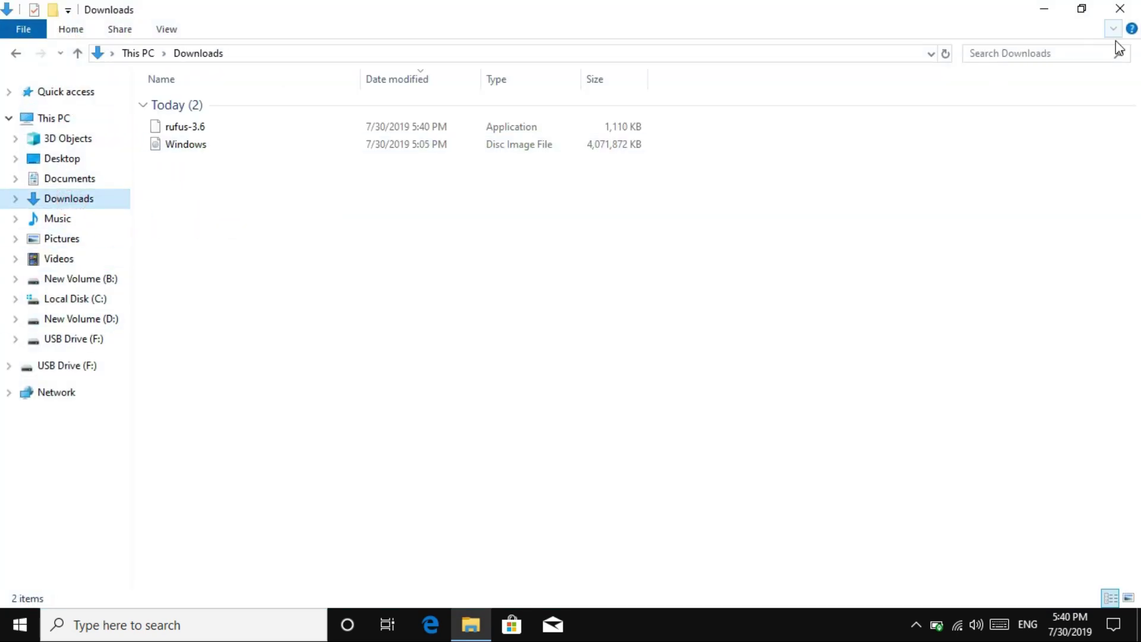
{"action": "left_click", "coordinate": [1082, 9]}
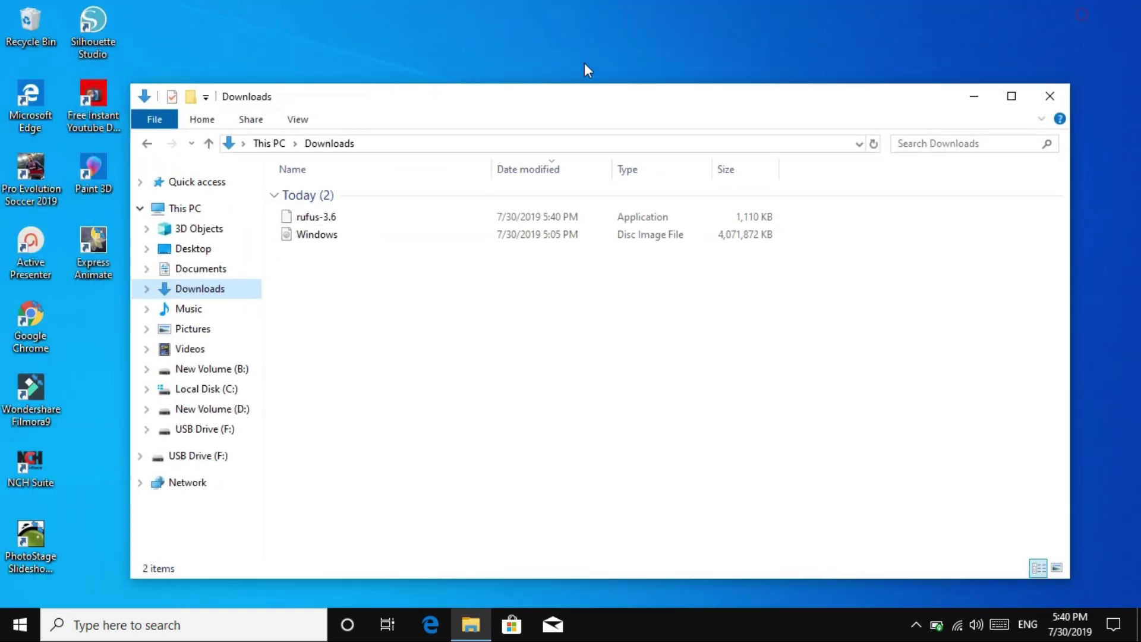
{"action": "left_click", "coordinate": [317, 217]}
{"action": "left_click_drag", "start_coordinate": [317, 216], "coordinate": [103, 329]}
{"action": "left_click", "coordinate": [1049, 96]}
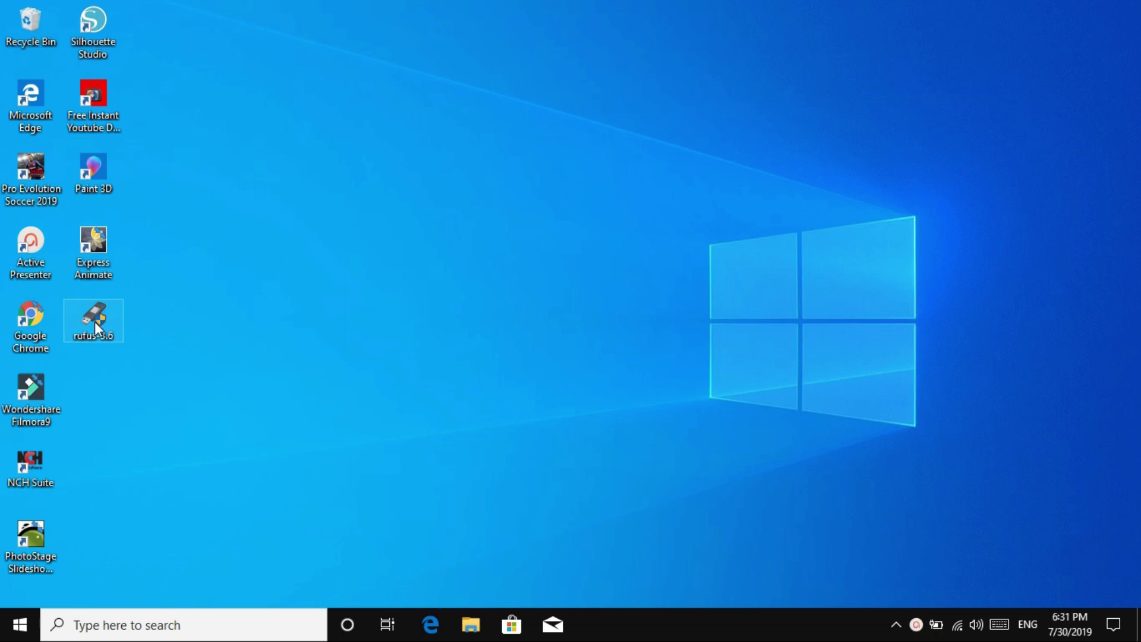
- Run rufus-3.6 as administrator and choose New Volume (T:) [64 GB] as the device
{"action": "right_click", "coordinate": [94, 322]}
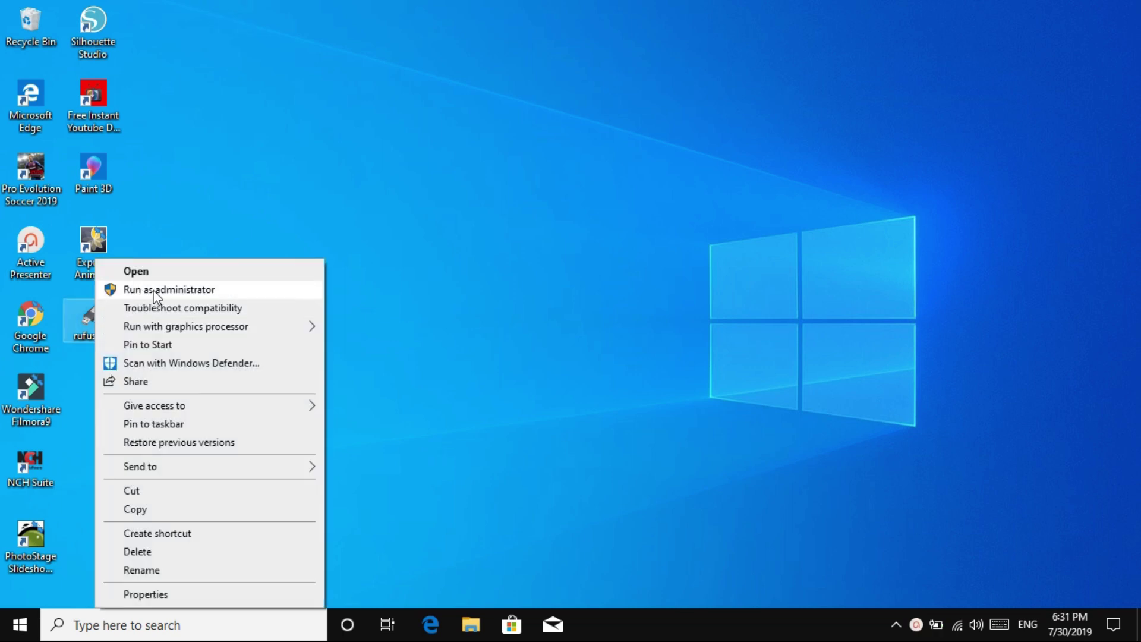
{"action": "left_click", "coordinate": [153, 290]}
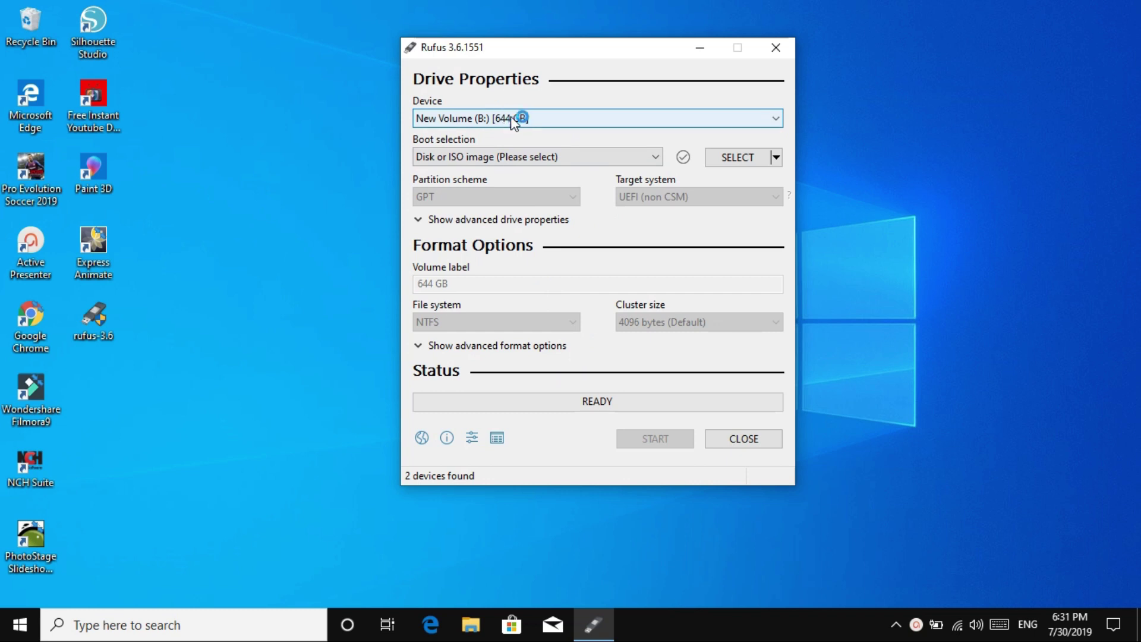
{"action": "left_click", "coordinate": [766, 118]}
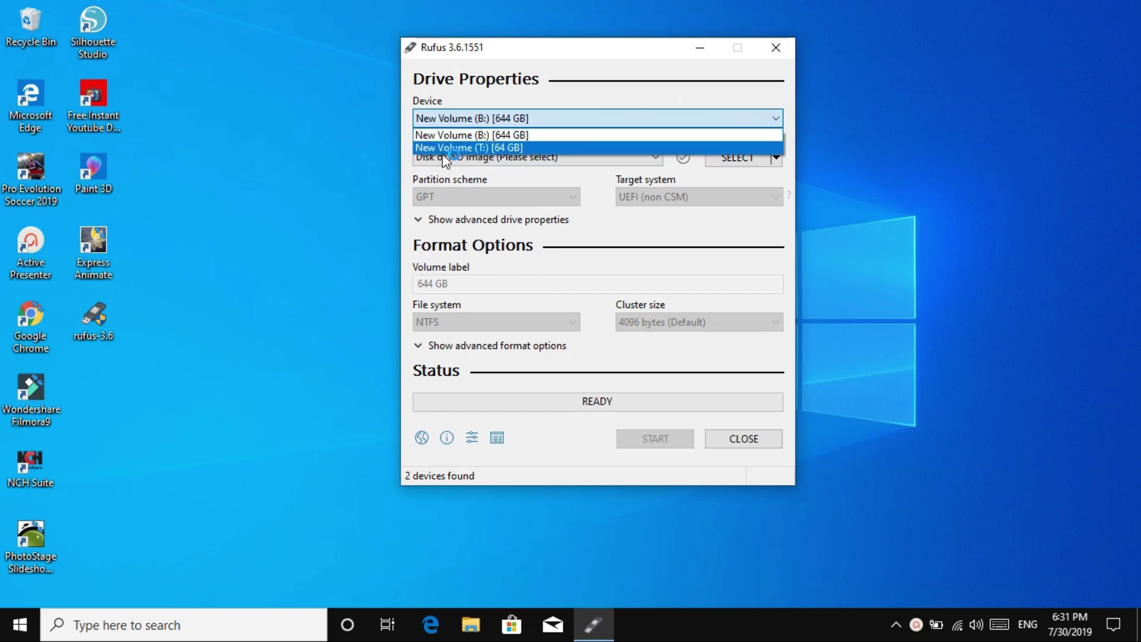
{"action": "left_click", "coordinate": [459, 149]}
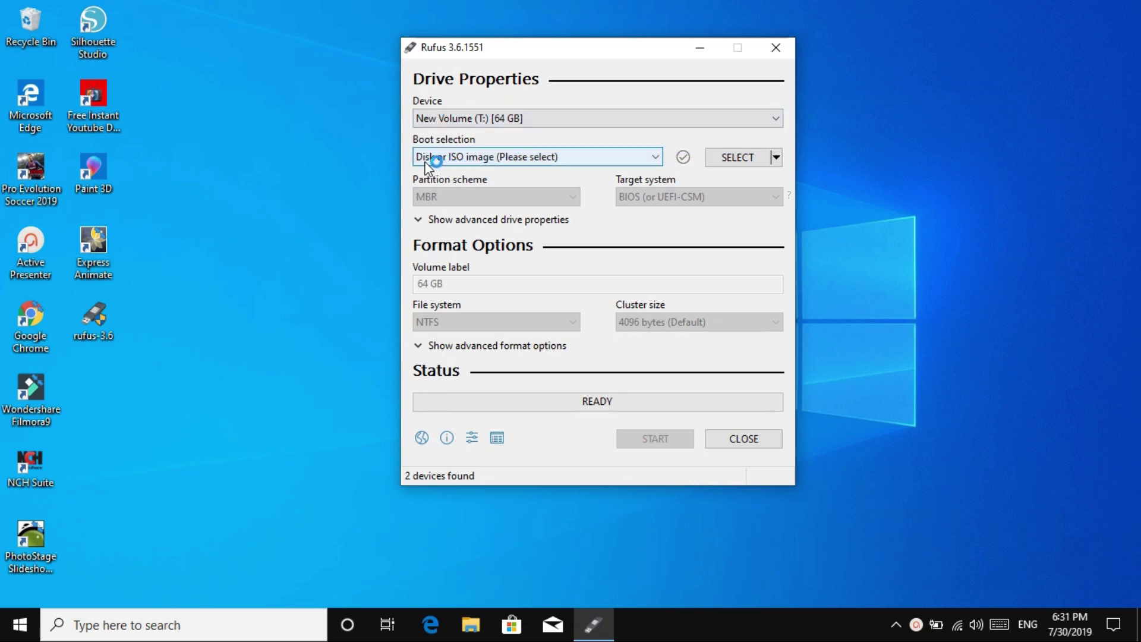
- Keep Disk or ISO image as the boot selection and load the Windows disc image from the Downloads folder
{"action": "left_click", "coordinate": [657, 156]}
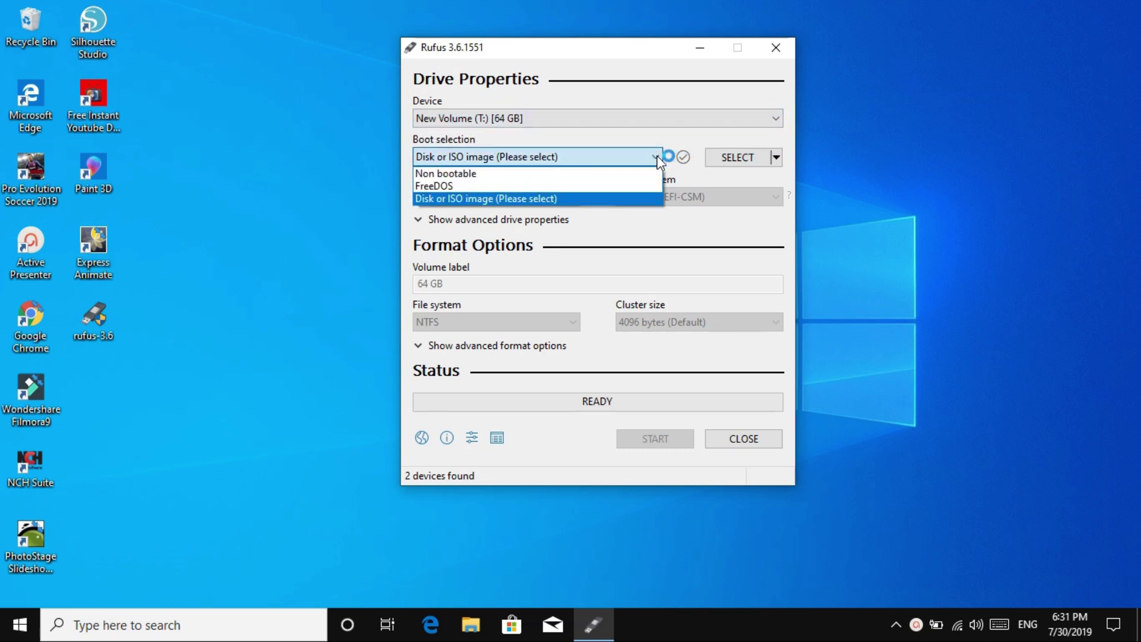
{"action": "left_click", "coordinate": [434, 199]}
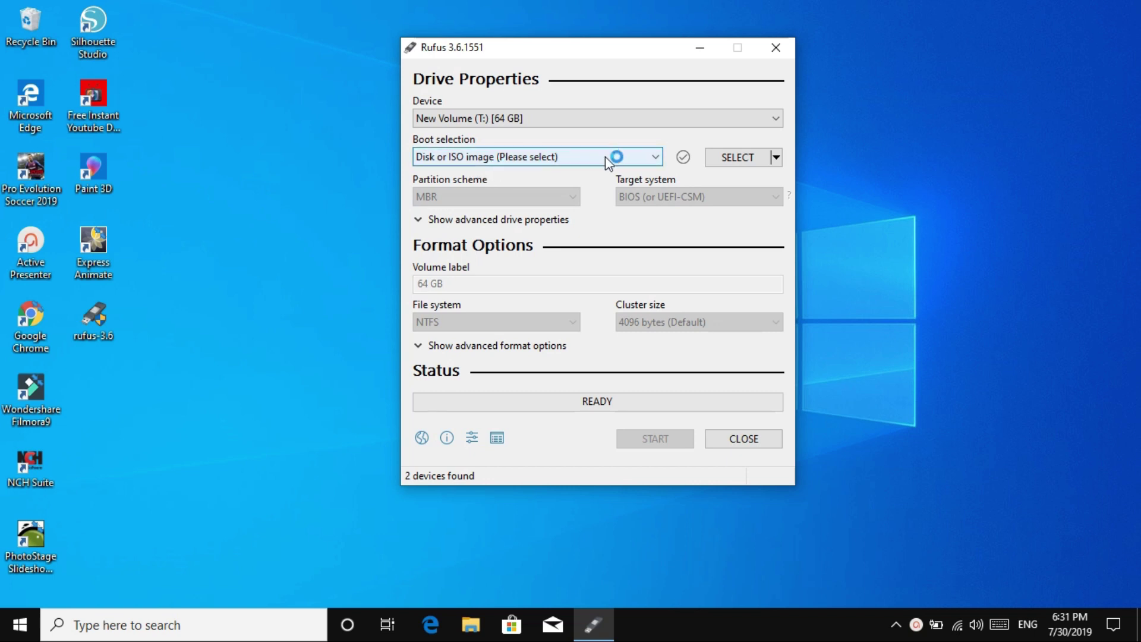
{"action": "left_click", "coordinate": [776, 158]}
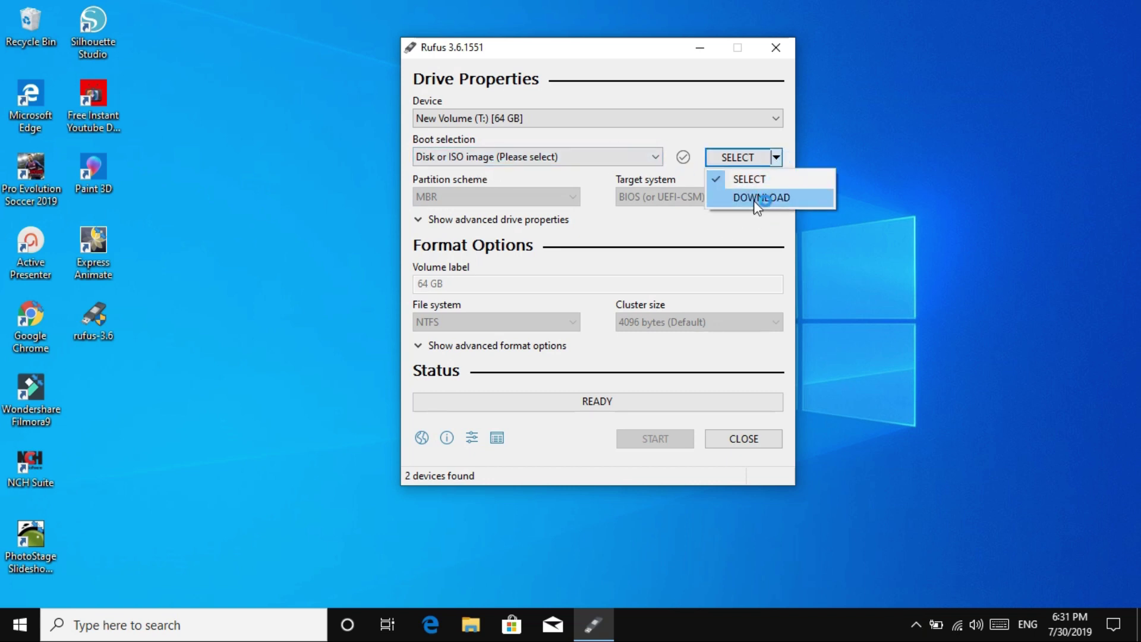
{"action": "left_click", "coordinate": [776, 158]}
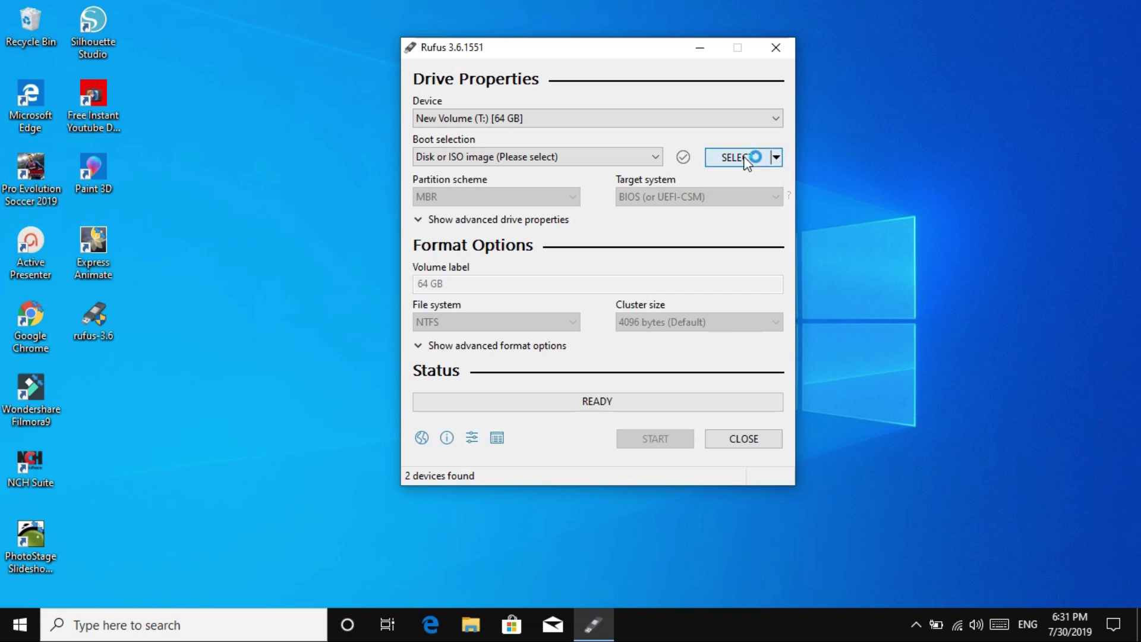
{"action": "left_click", "coordinate": [747, 157]}
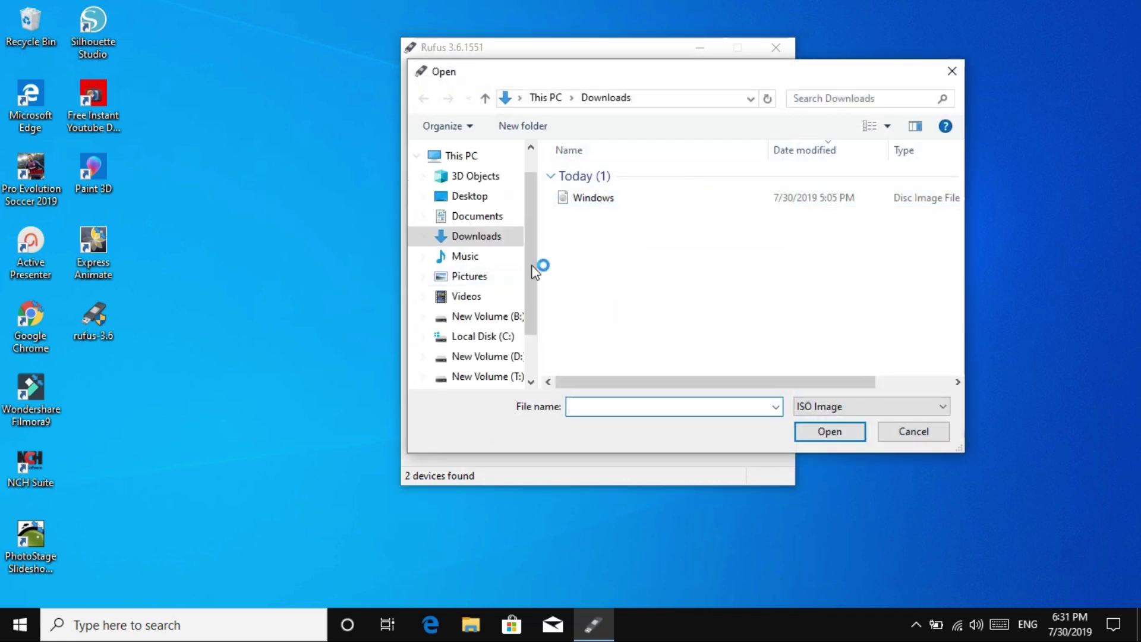
{"action": "left_click", "coordinate": [597, 201]}
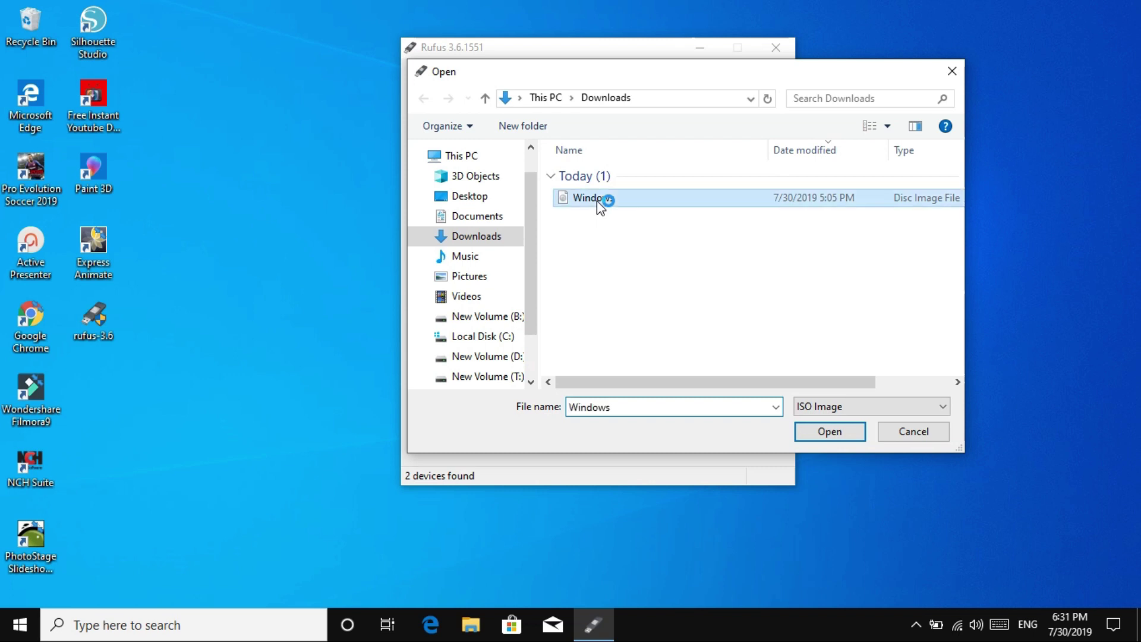
{"action": "left_click", "coordinate": [844, 433]}
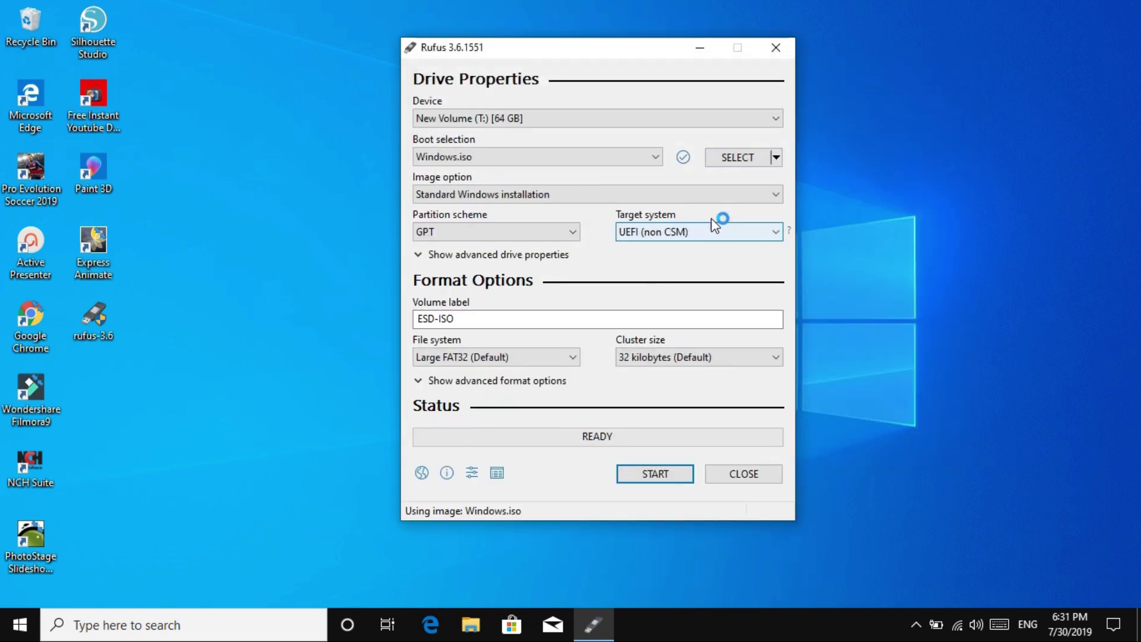
- Keep Standard Windows installation as the image option and GPT as the partition scheme after reviewing the alternatives
{"action": "left_click", "coordinate": [769, 192]}
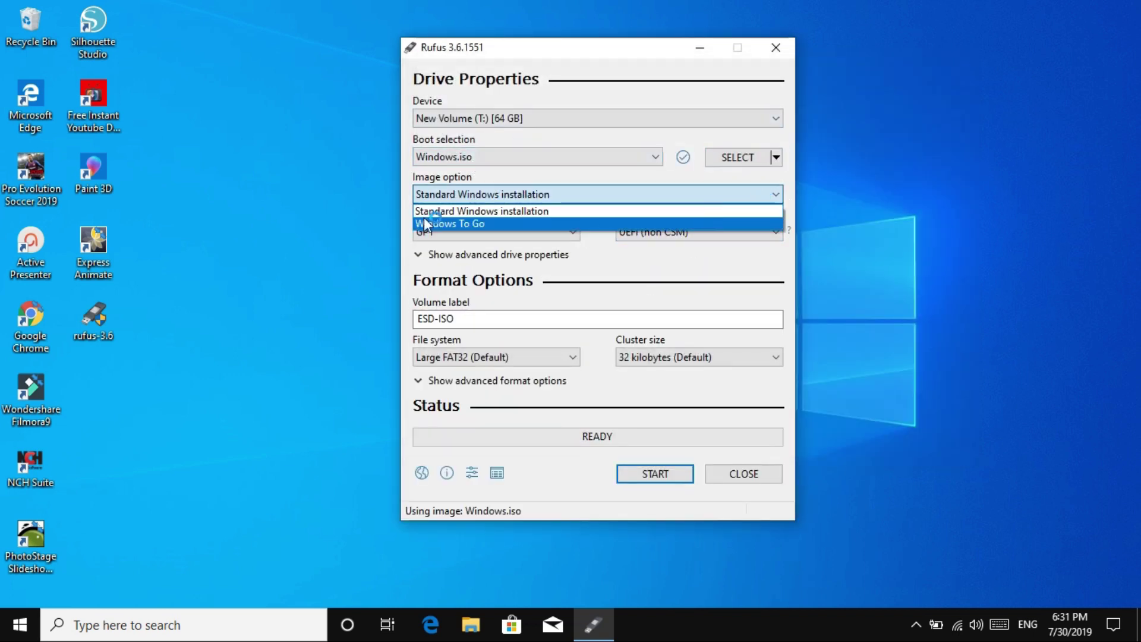
{"action": "left_click", "coordinate": [492, 212]}
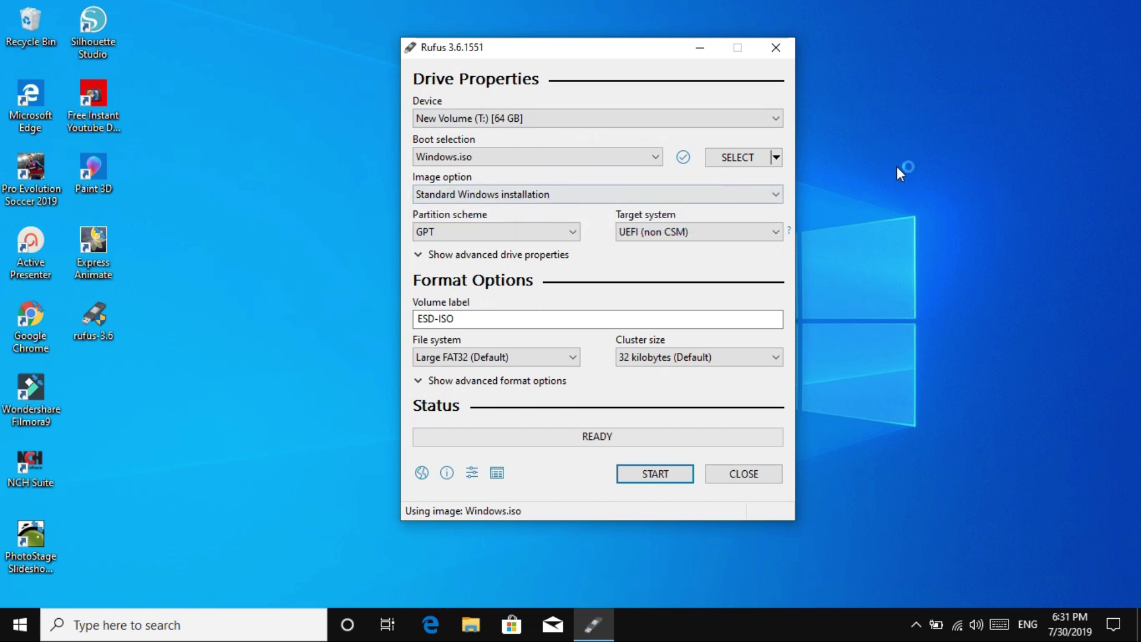
{"action": "left_click", "coordinate": [571, 233]}
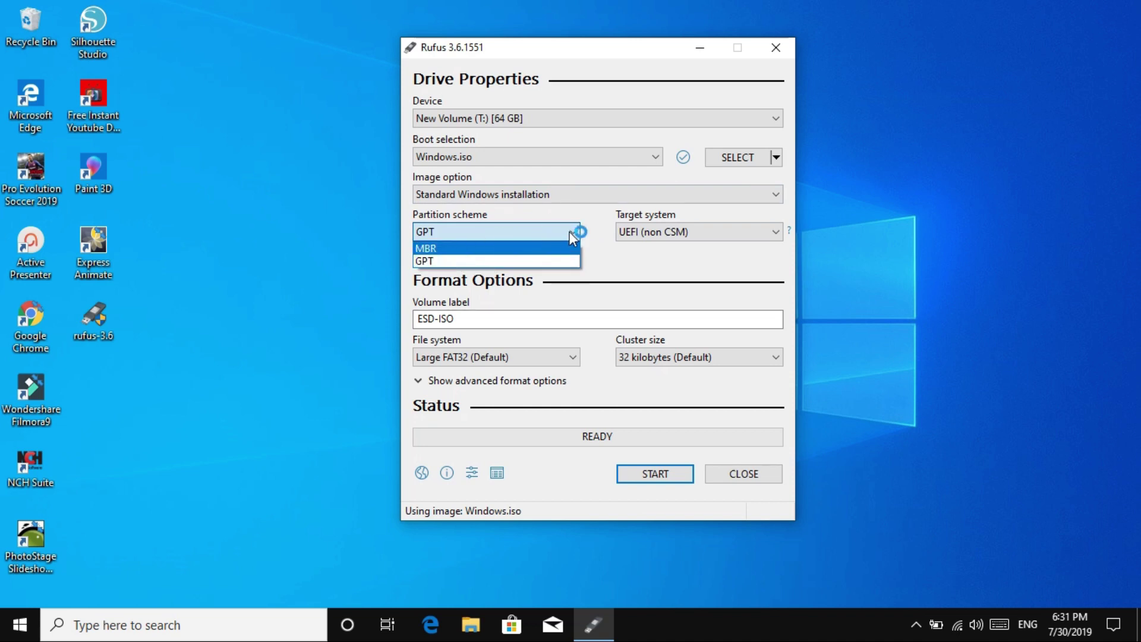
{"action": "left_click", "coordinate": [430, 249]}
{"action": "left_click", "coordinate": [572, 235]}
{"action": "left_click", "coordinate": [572, 230]}
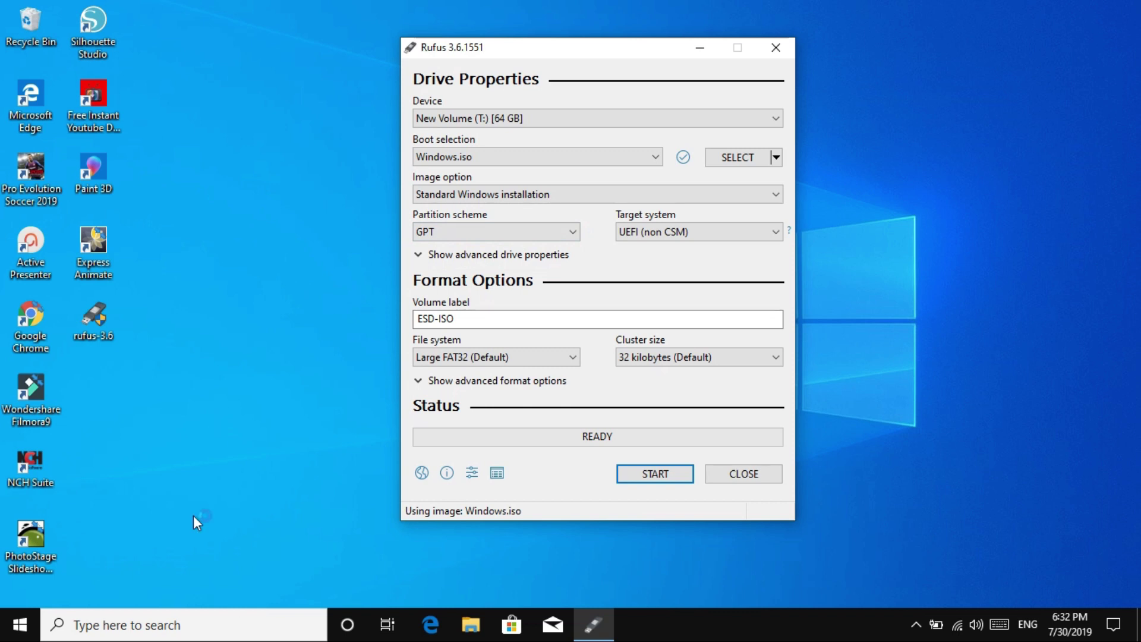
- Search Windows for Computer Management, open it and display Disk Management
{"action": "left_click", "coordinate": [92, 627]}
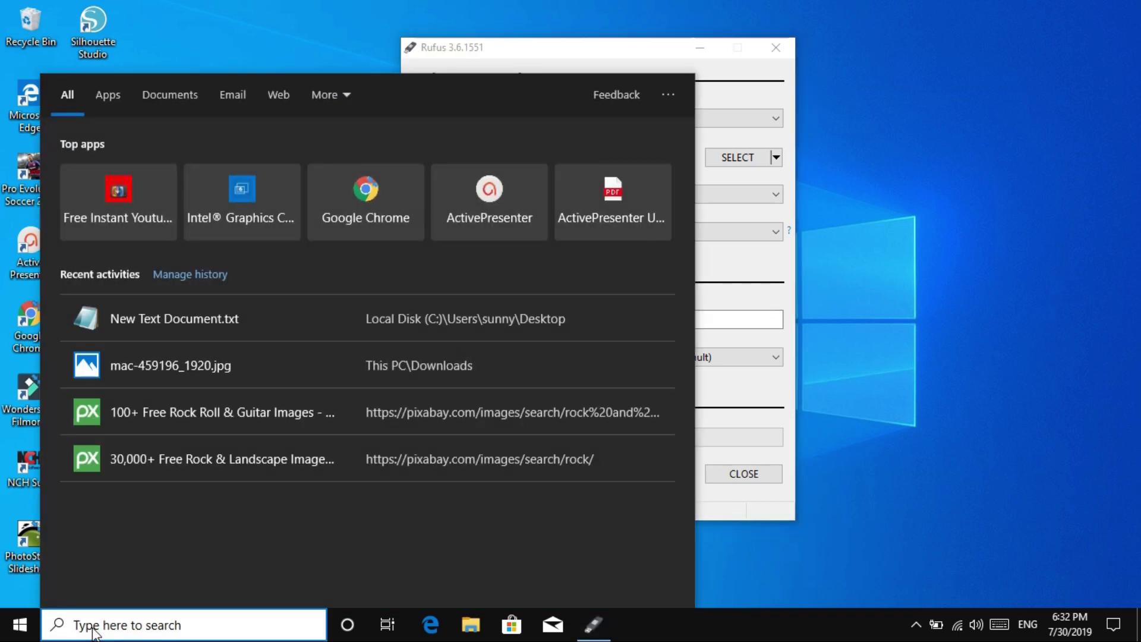
{"action": "type", "text": "ma"}
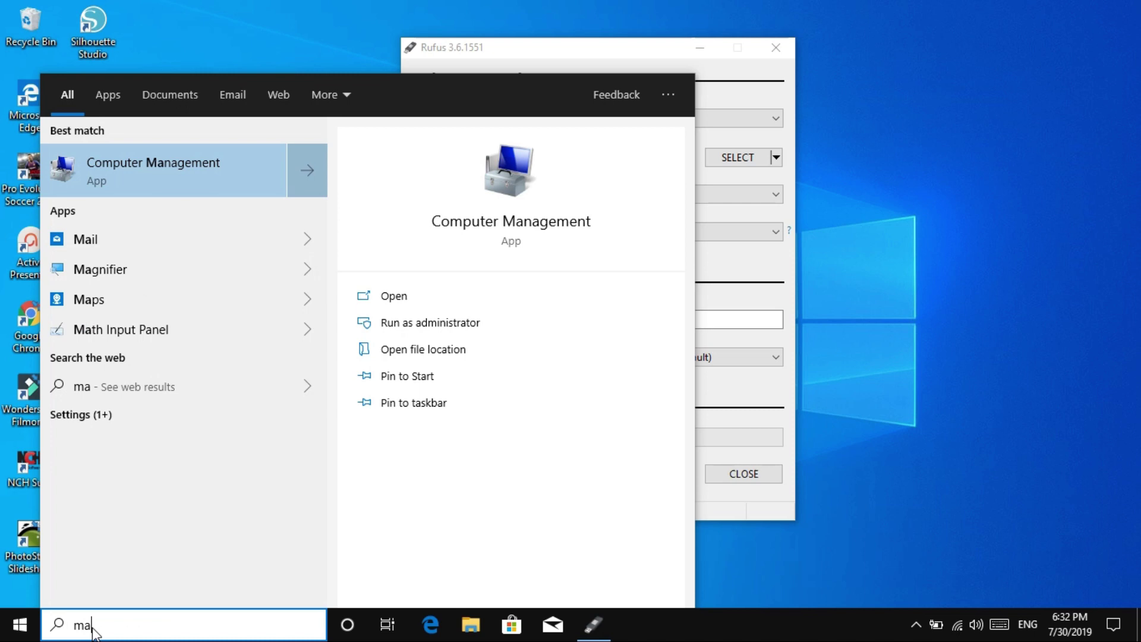
{"action": "left_click", "coordinate": [166, 170]}
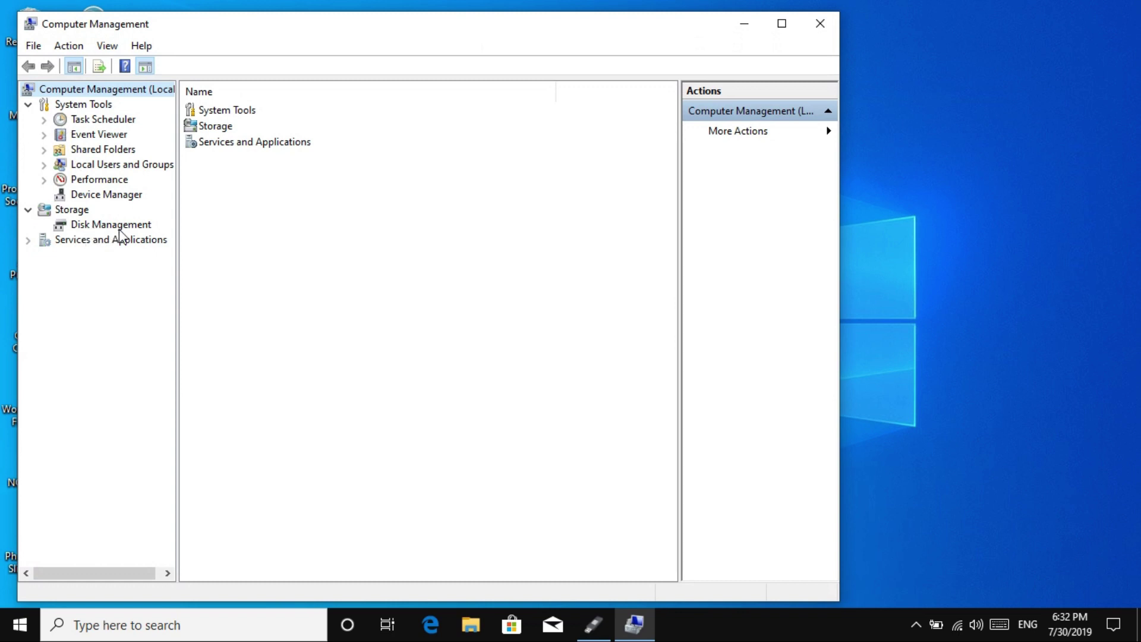
{"action": "left_click", "coordinate": [121, 228]}
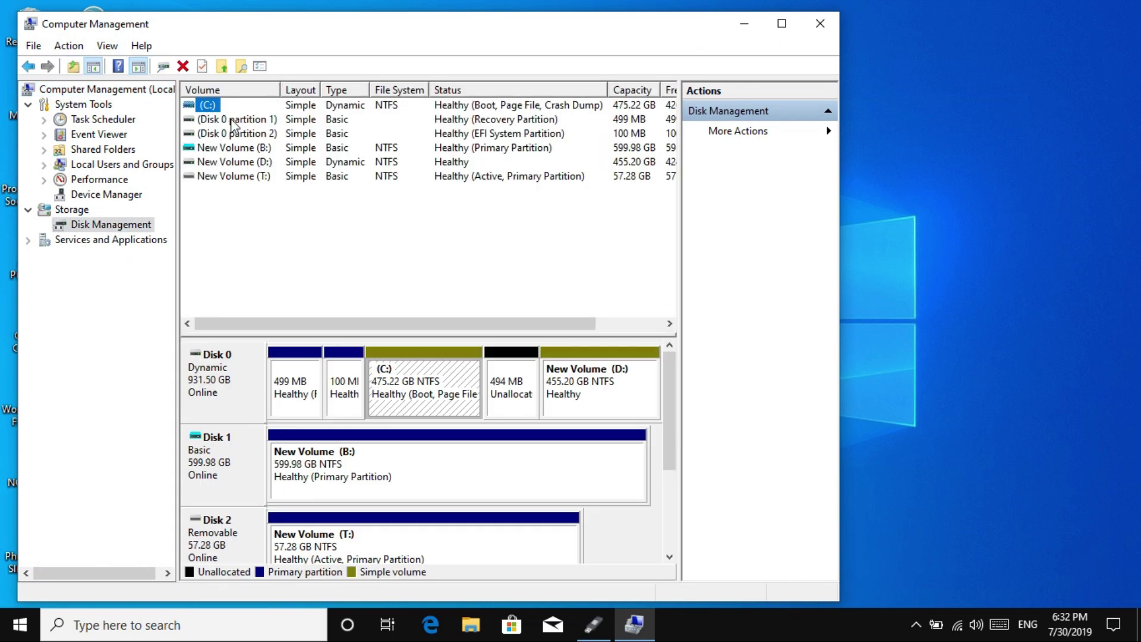
- Examine the partition style of Disk 0 in its volume properties, and close the properties and Computer Management
{"action": "left_click", "coordinate": [214, 403]}
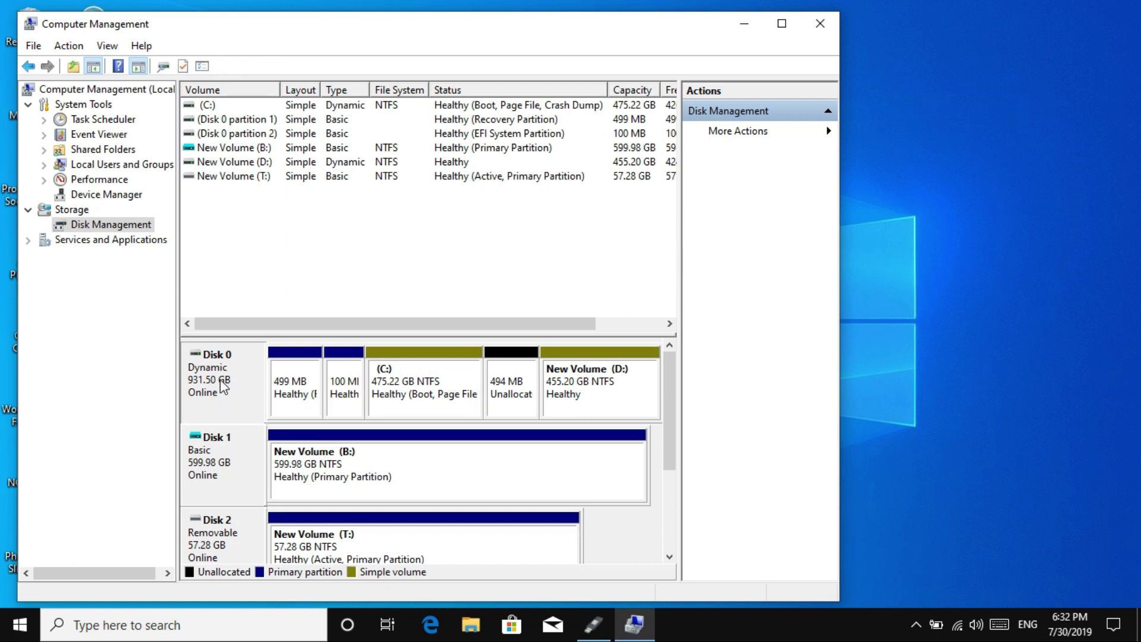
{"action": "right_click", "coordinate": [223, 385]}
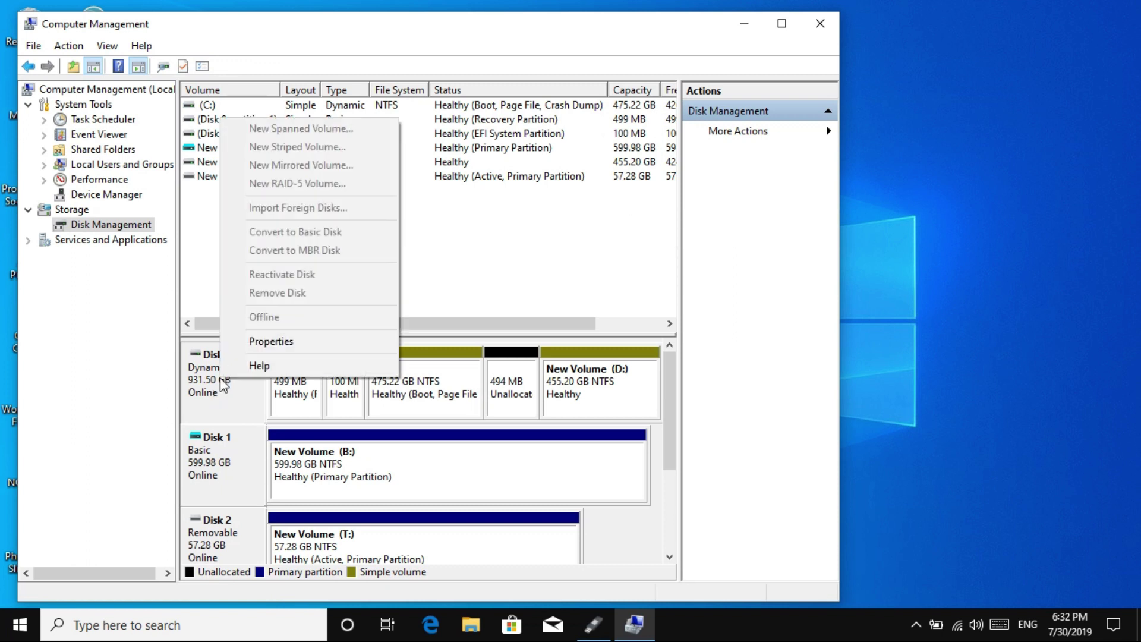
{"action": "left_click", "coordinate": [272, 341]}
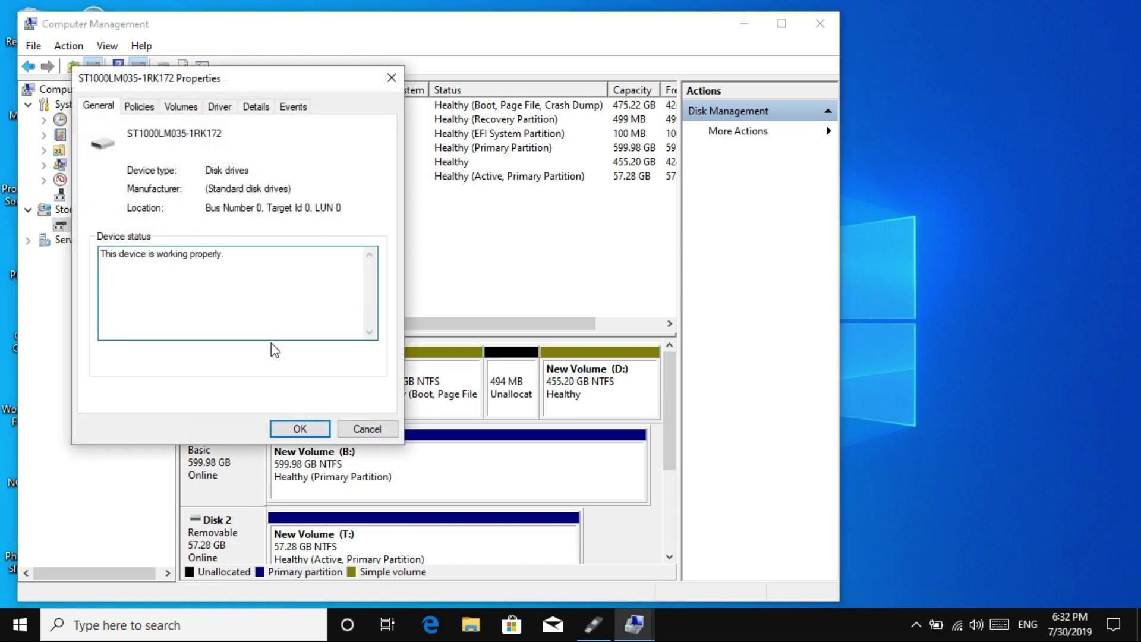
{"action": "left_click", "coordinate": [182, 107]}
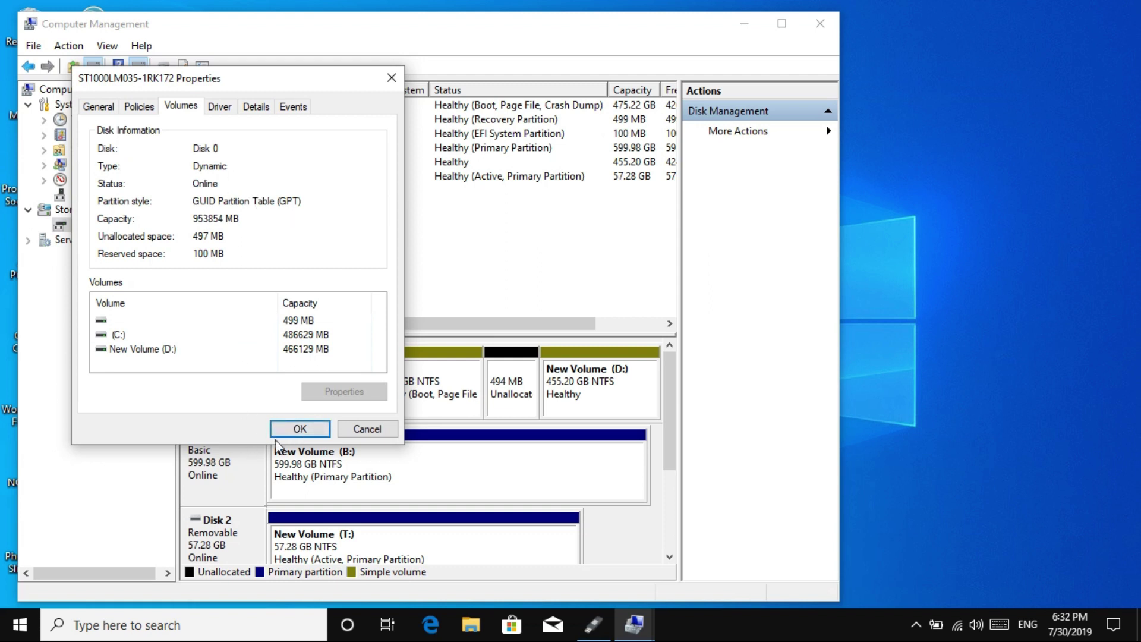
{"action": "left_click", "coordinate": [291, 429]}
{"action": "left_click", "coordinate": [820, 23]}
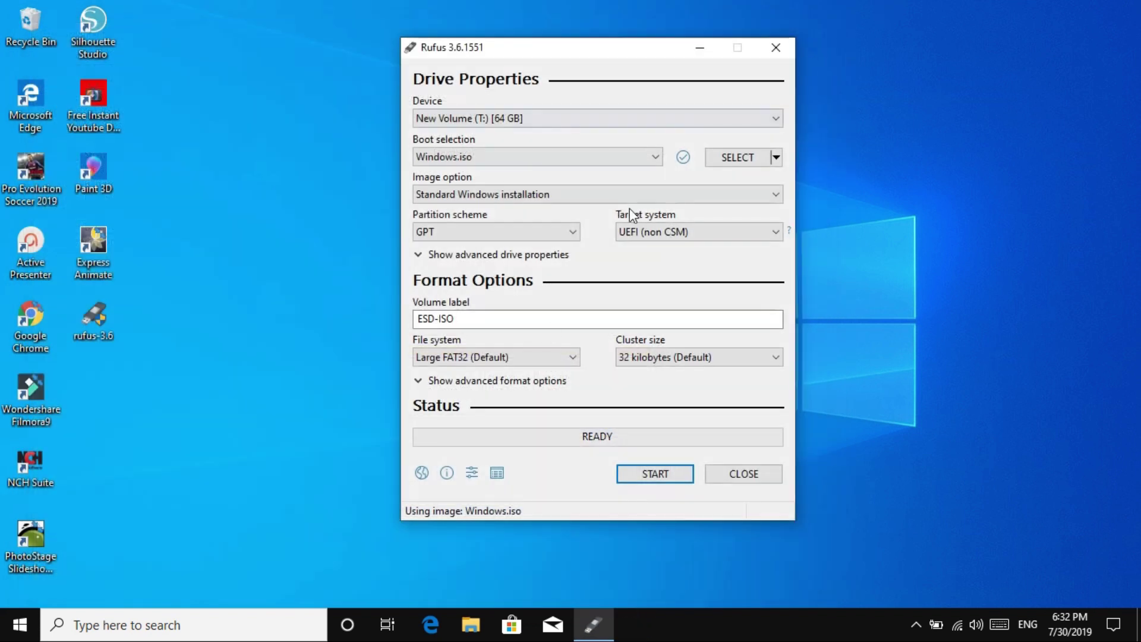
- Try MBR as the partition scheme in Rufus and return it to GPT
{"action": "left_click", "coordinate": [571, 233]}
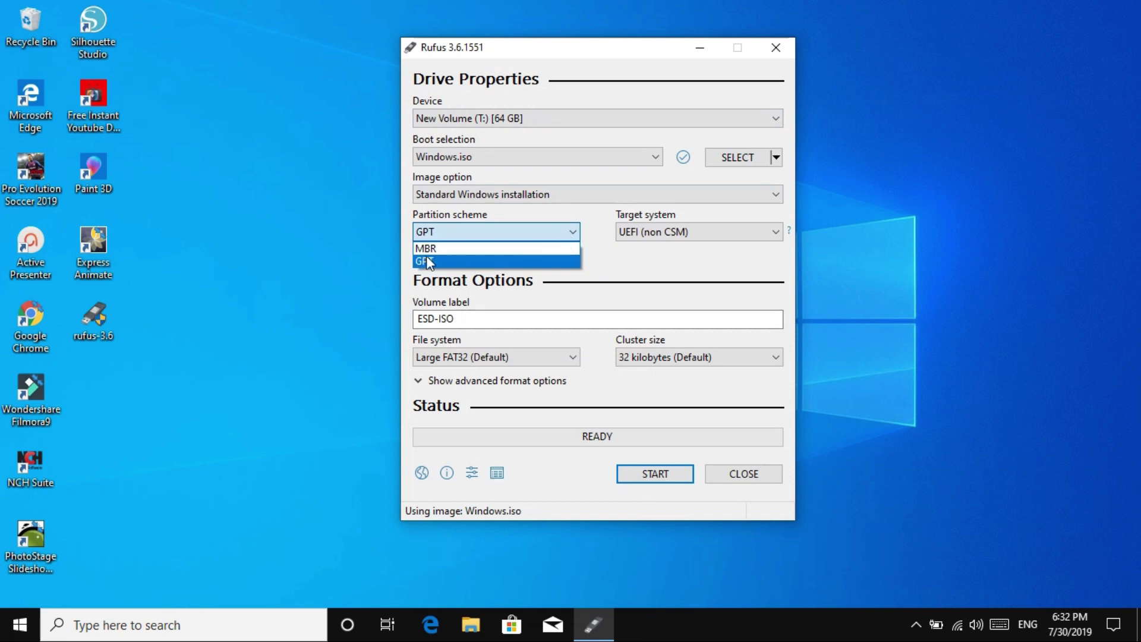
{"action": "left_click", "coordinate": [426, 250]}
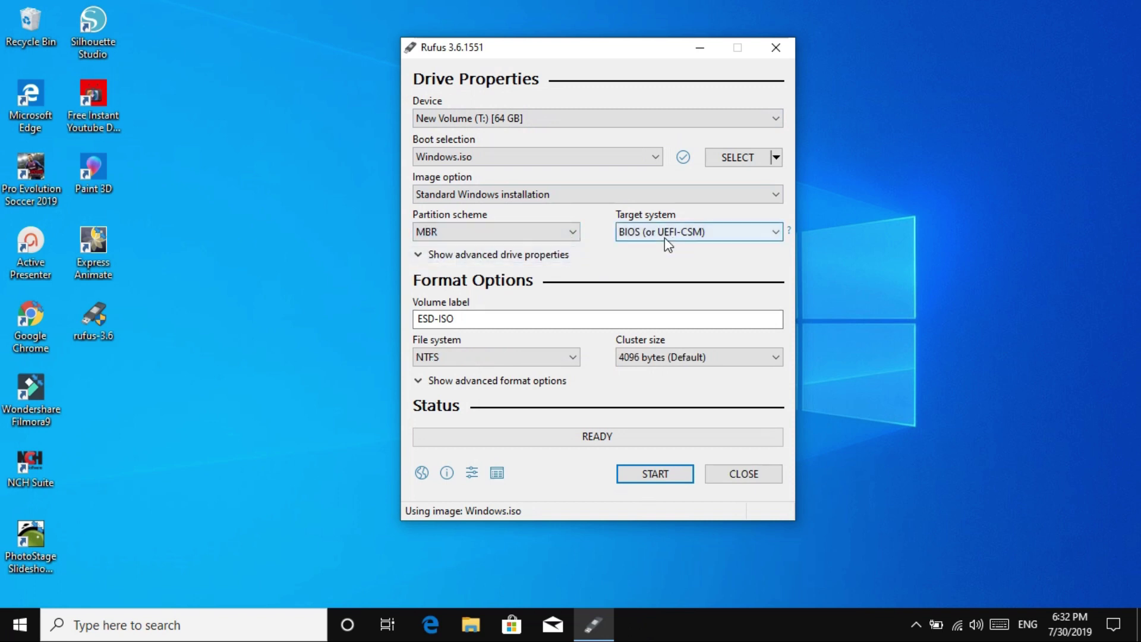
{"action": "left_click", "coordinate": [487, 234]}
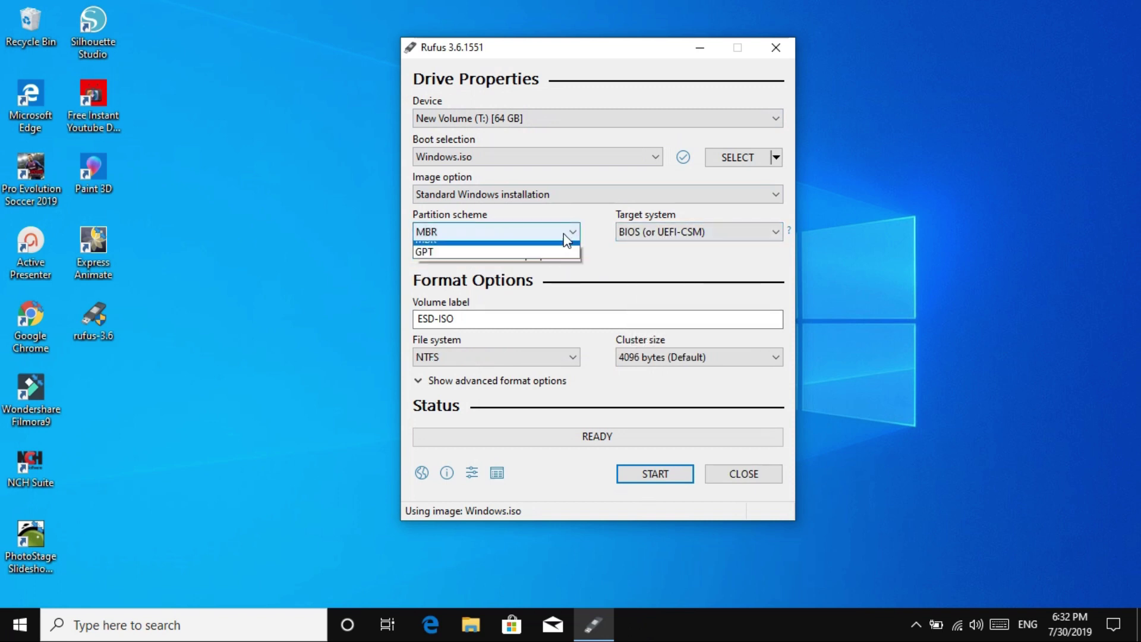
{"action": "left_click", "coordinate": [427, 262]}
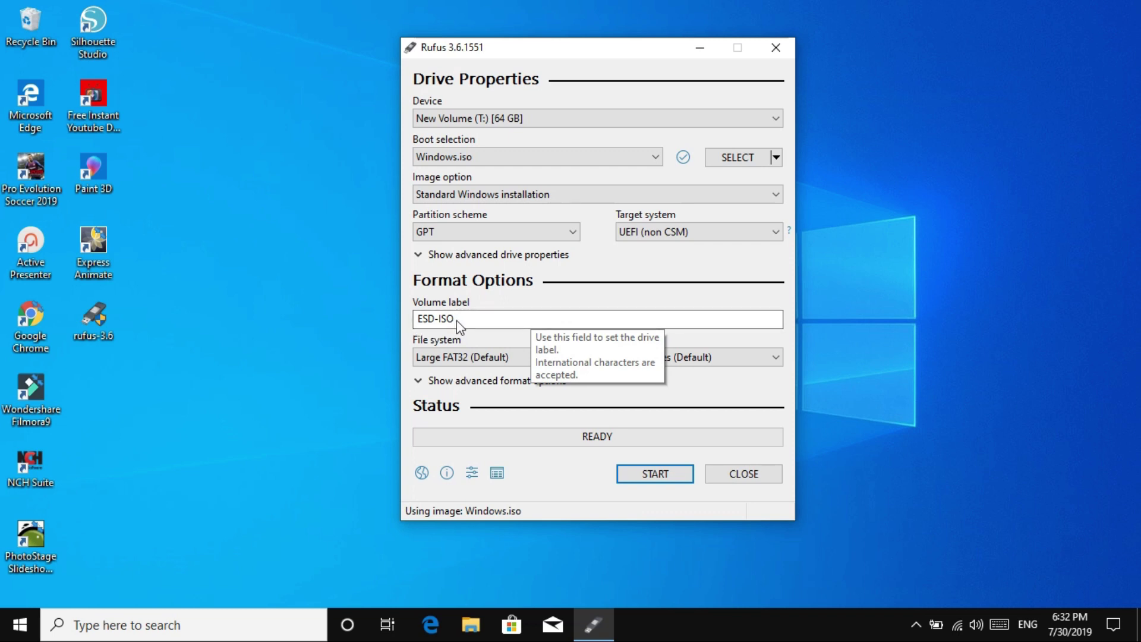
- Set the file system to NTFS and review the advanced format options, keeping them as they are
{"action": "left_click", "coordinate": [572, 359]}
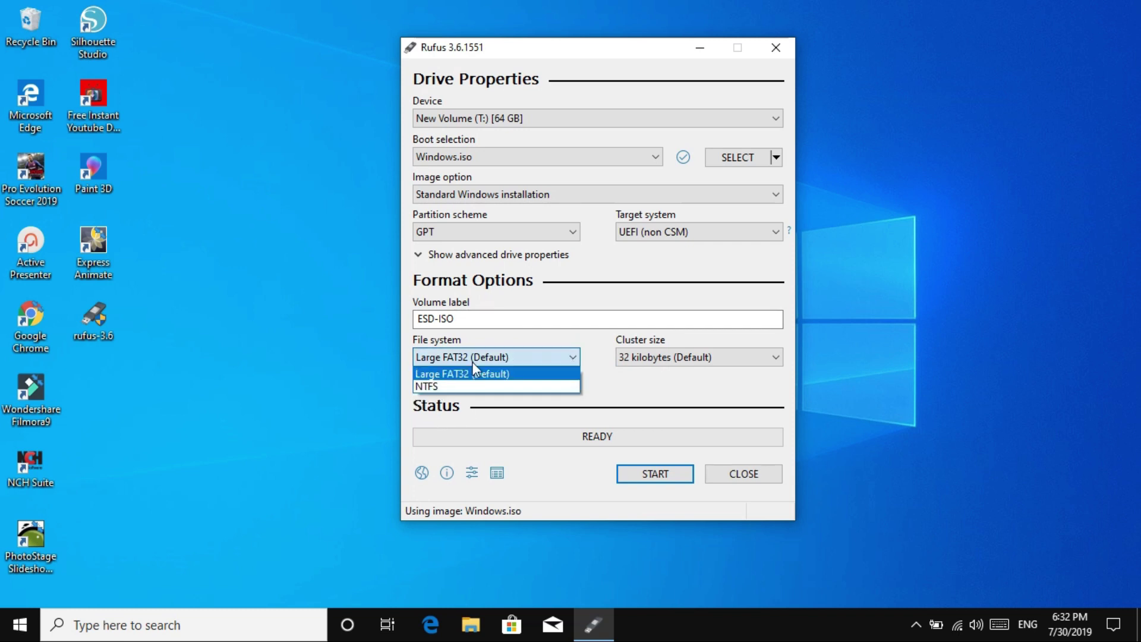
{"action": "left_click", "coordinate": [424, 386]}
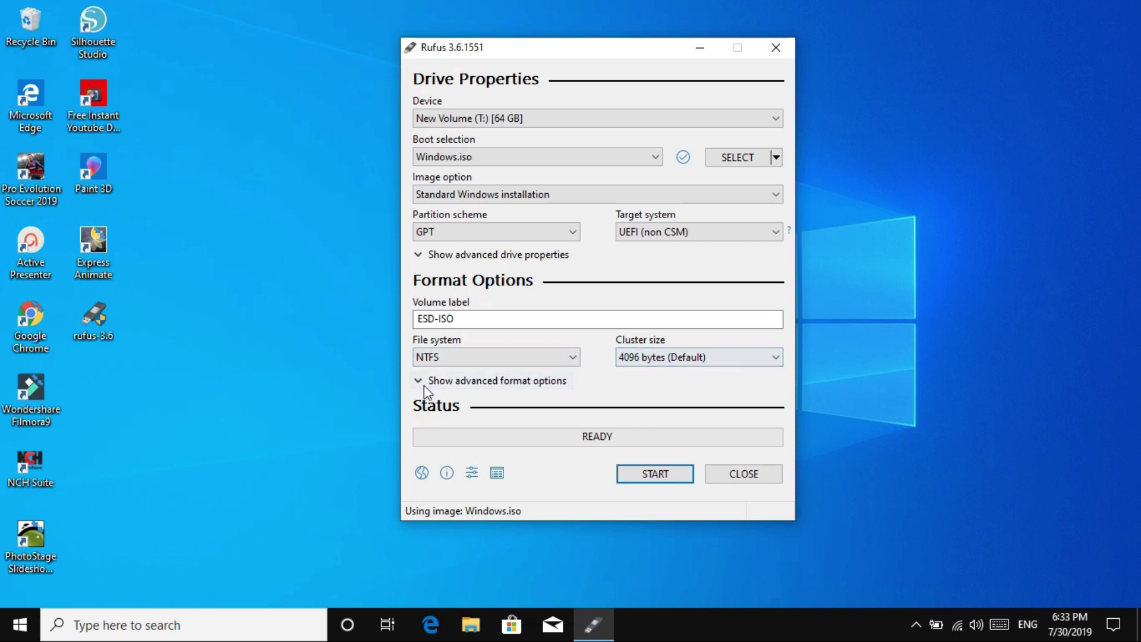
{"action": "left_click", "coordinate": [420, 383]}
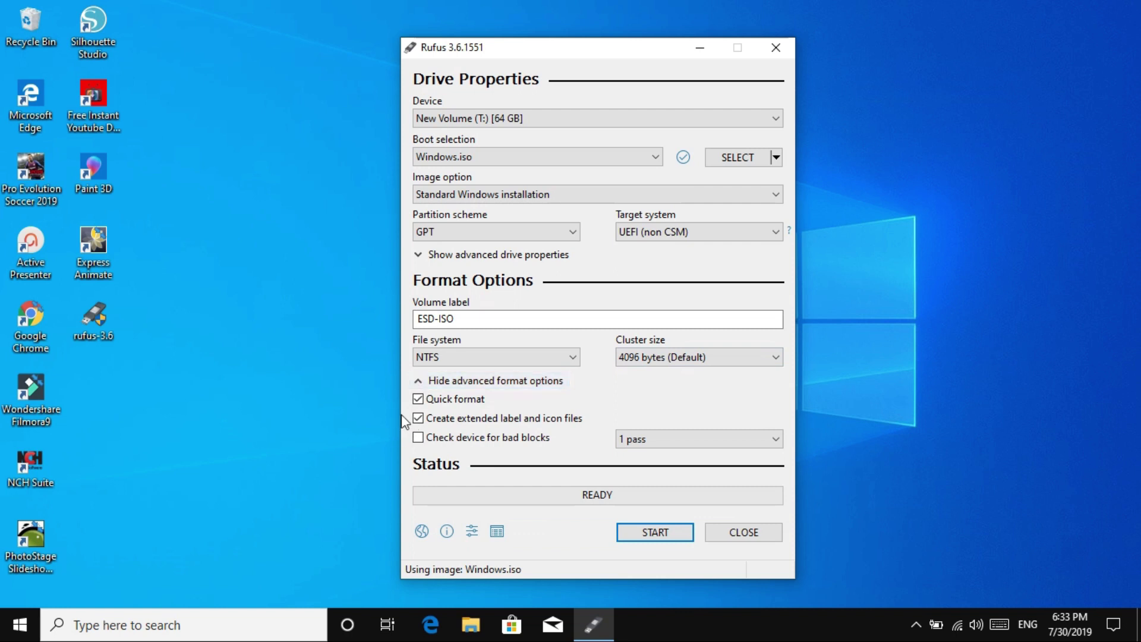
{"action": "left_click", "coordinate": [419, 381]}
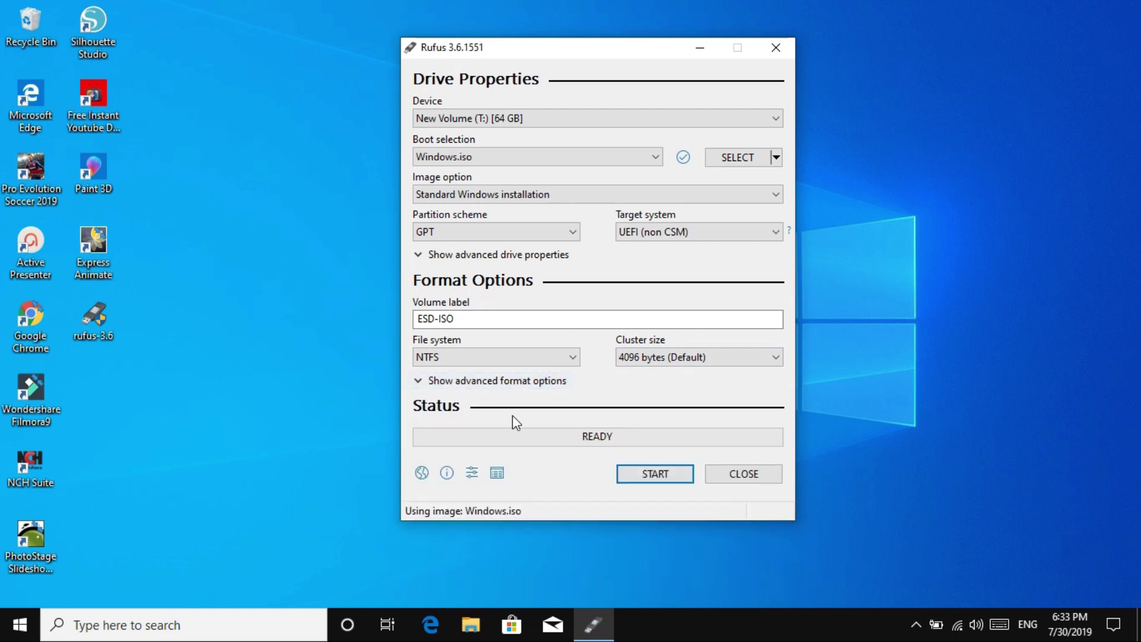
- Start writing the Windows image to the USB drive, accept erasing its data, dismiss the Secure Boot notice and close Rufus
{"action": "left_click", "coordinate": [631, 474]}
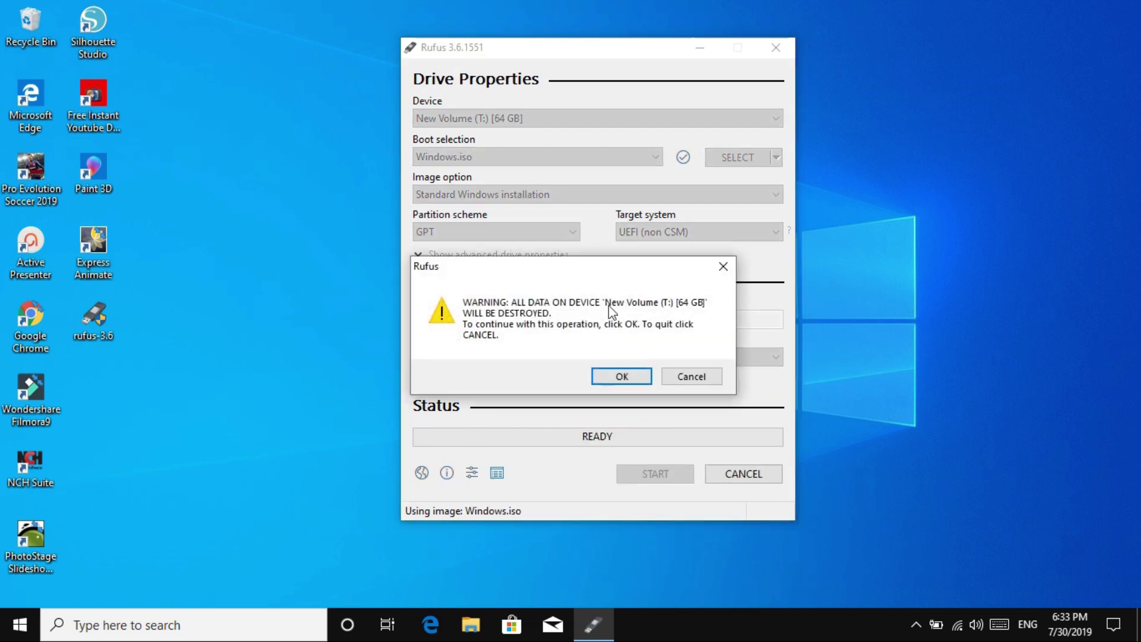
{"action": "left_click", "coordinate": [622, 377]}
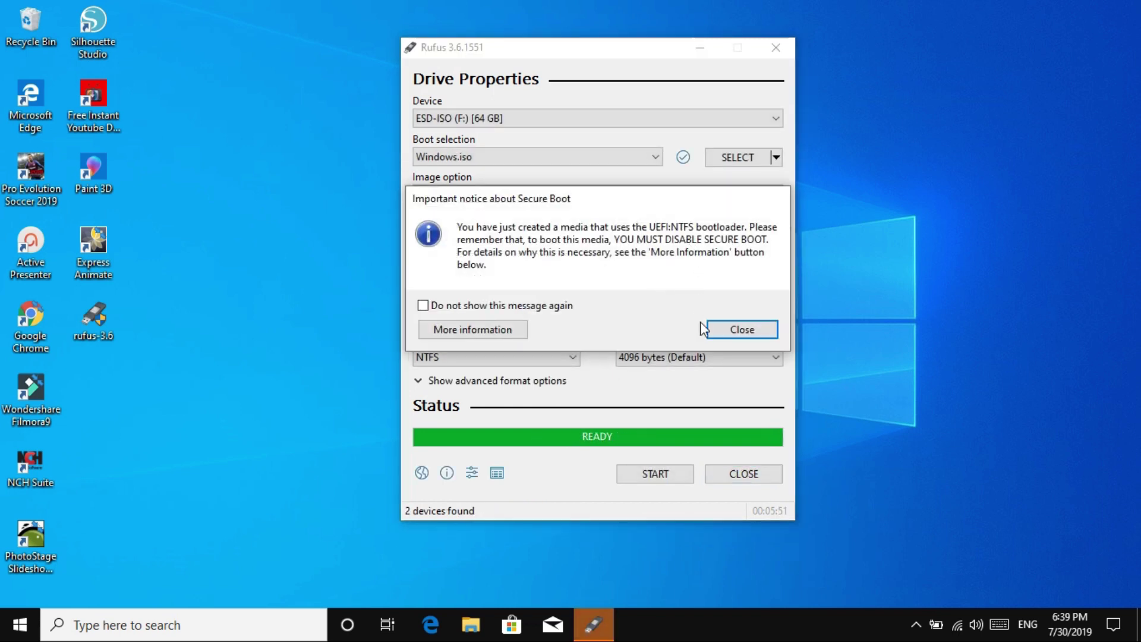
{"action": "left_click", "coordinate": [740, 332]}
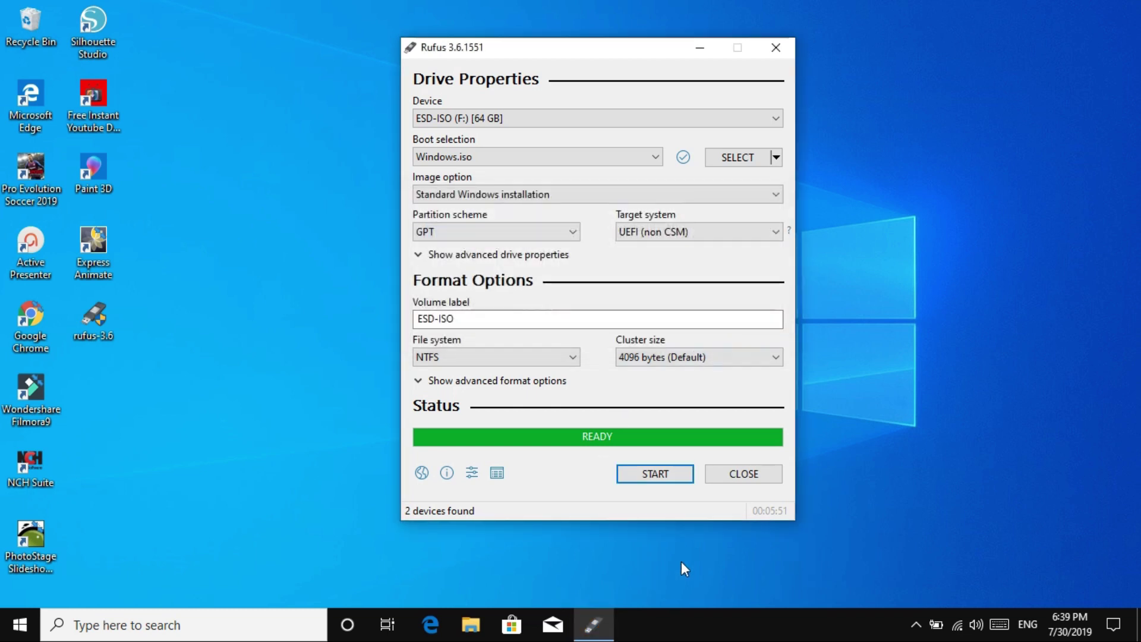
{"action": "left_click", "coordinate": [743, 476]}
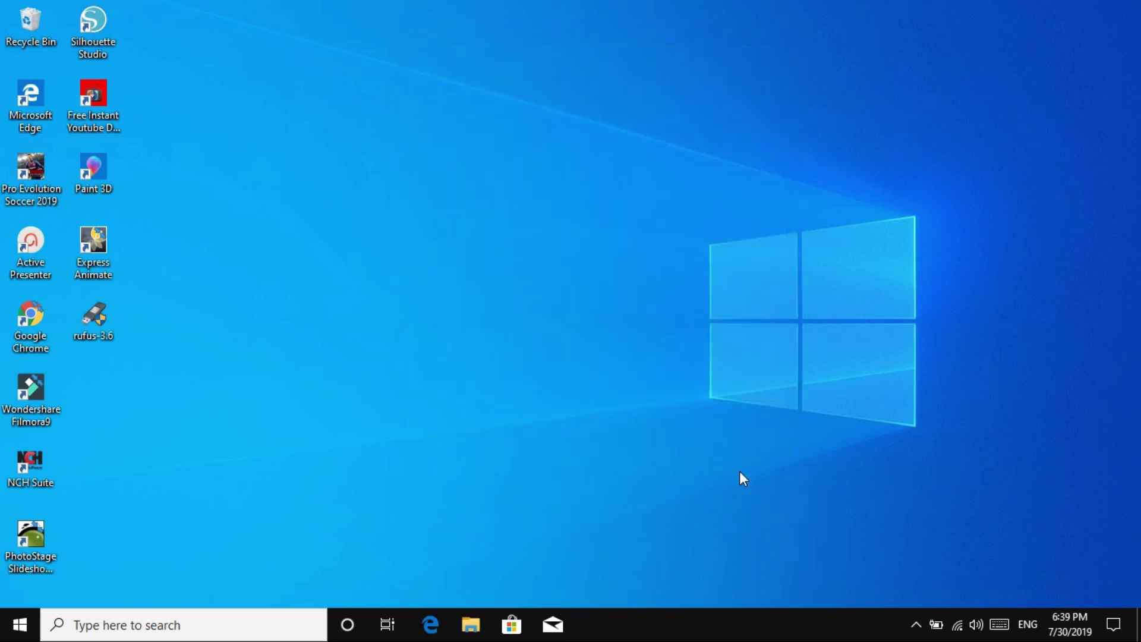
- Refresh the desktop and examine the contents of the ESD-ISO (F:) drive in File Explorer, returning to This PC
{"action": "right_click", "coordinate": [555, 265]}
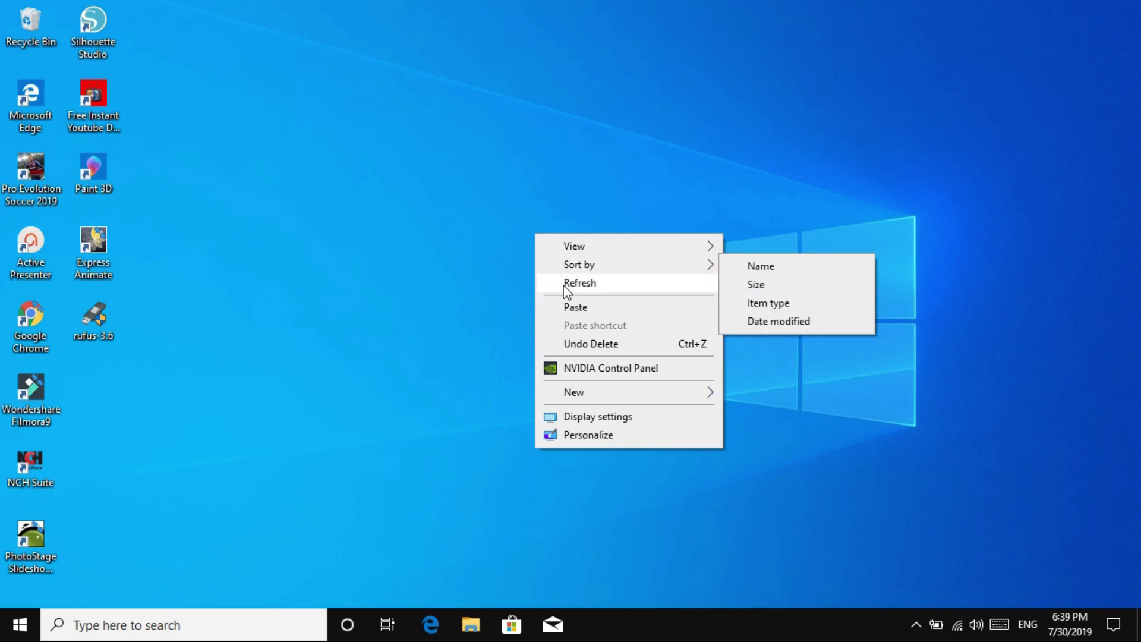
{"action": "left_click", "coordinate": [563, 284]}
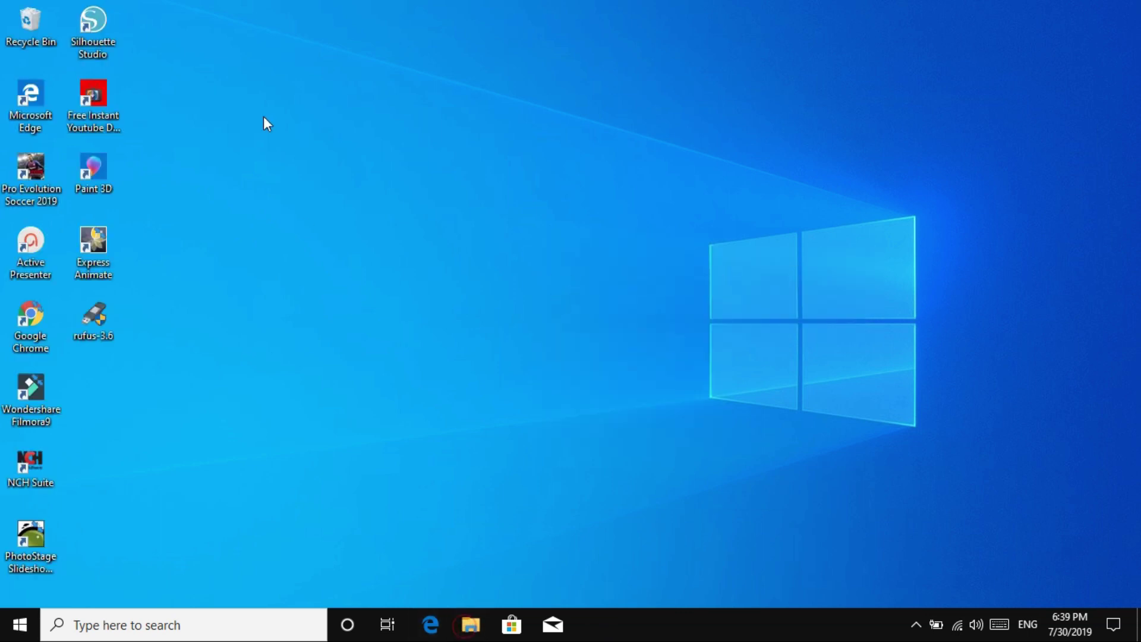
{"action": "key", "text": "super+e"}
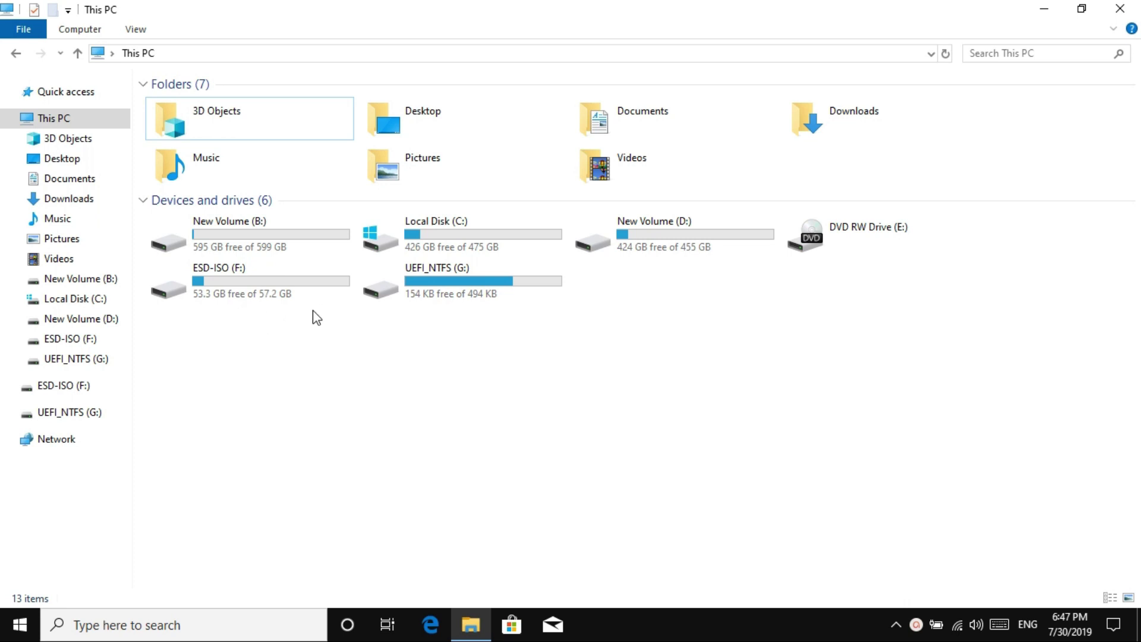
{"action": "double_click", "coordinate": [245, 282]}
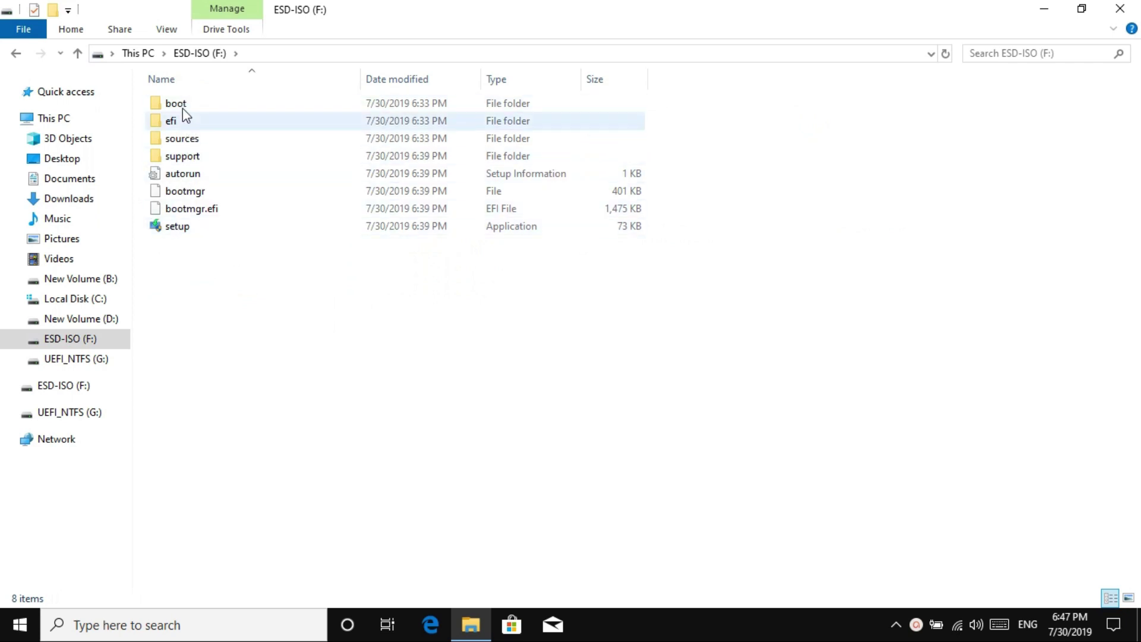
{"action": "left_click", "coordinate": [16, 53]}
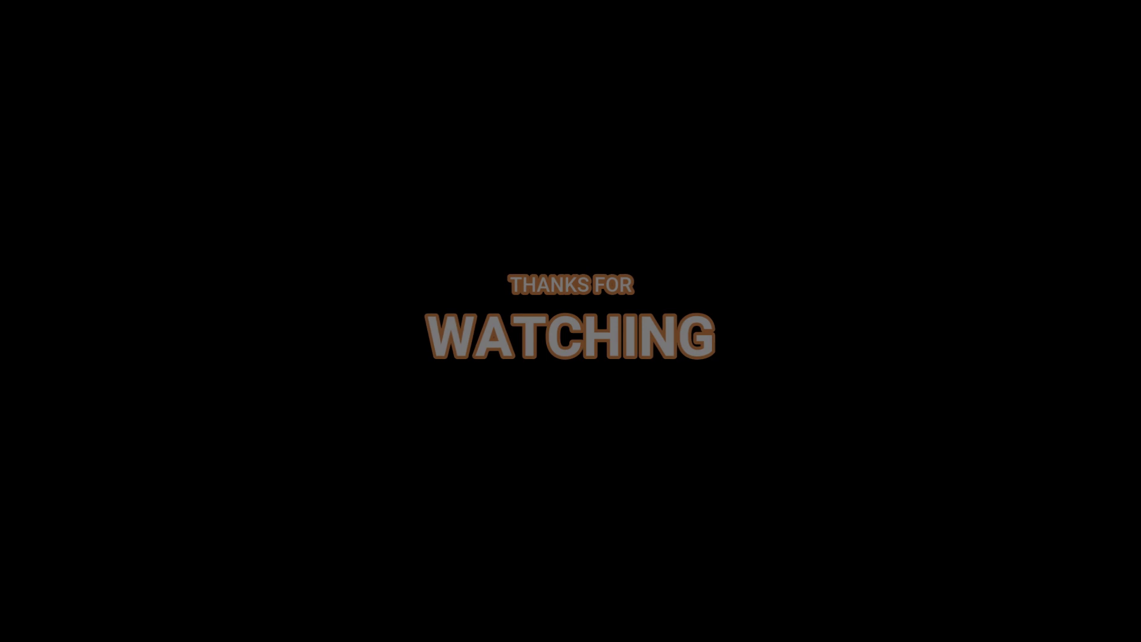